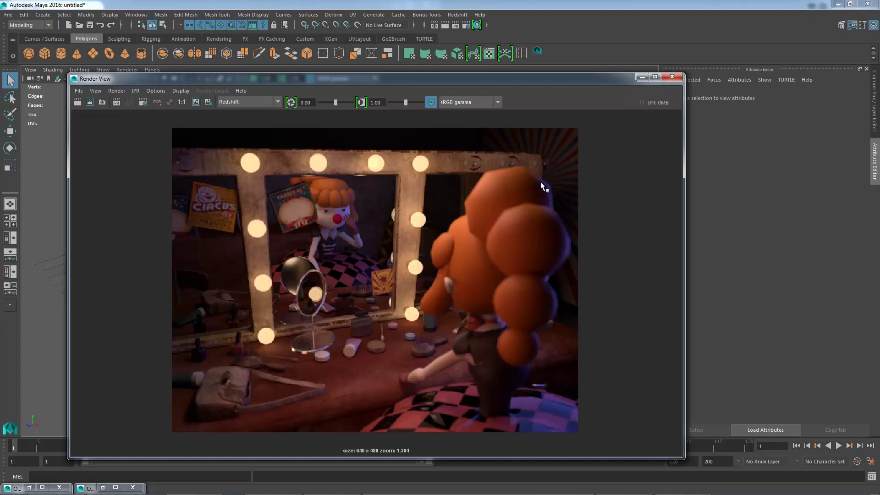
# Step: Minimize the Render View and set the project to the Testing Redshift 02 folder
pyautogui.click(642, 77)
pyautogui.click(8, 14)
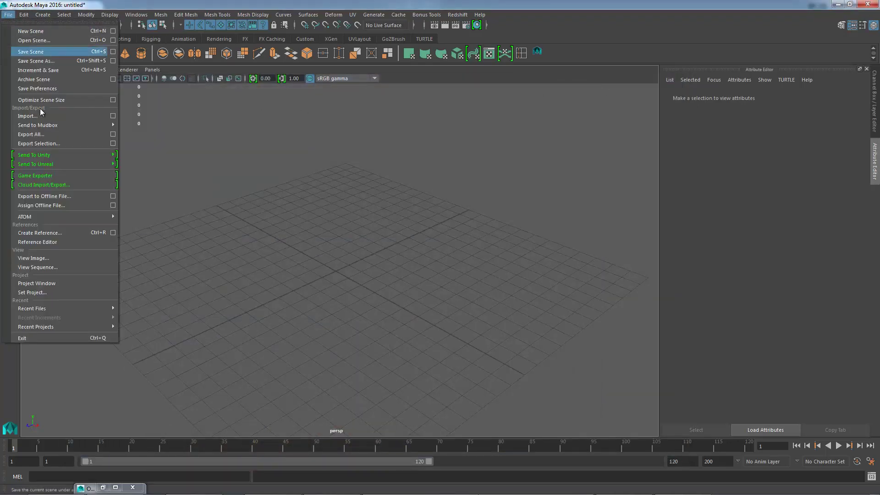
pyautogui.click(50, 292)
pyautogui.click(205, 294)
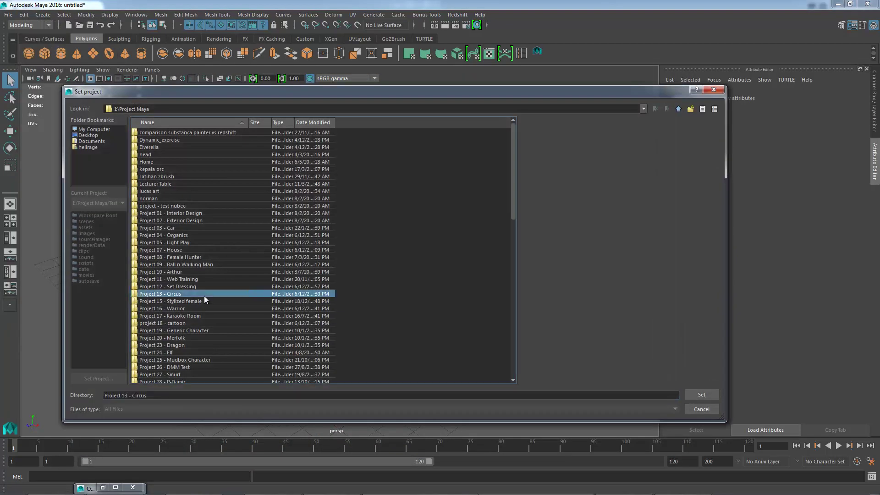
pyautogui.scroll(-6, 205, 296)
pyautogui.doubleClick(194, 293)
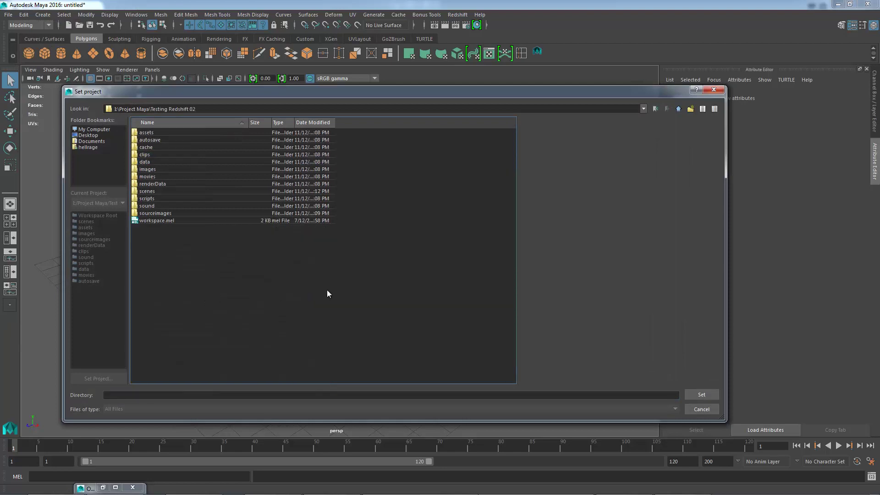
pyautogui.click(686, 393)
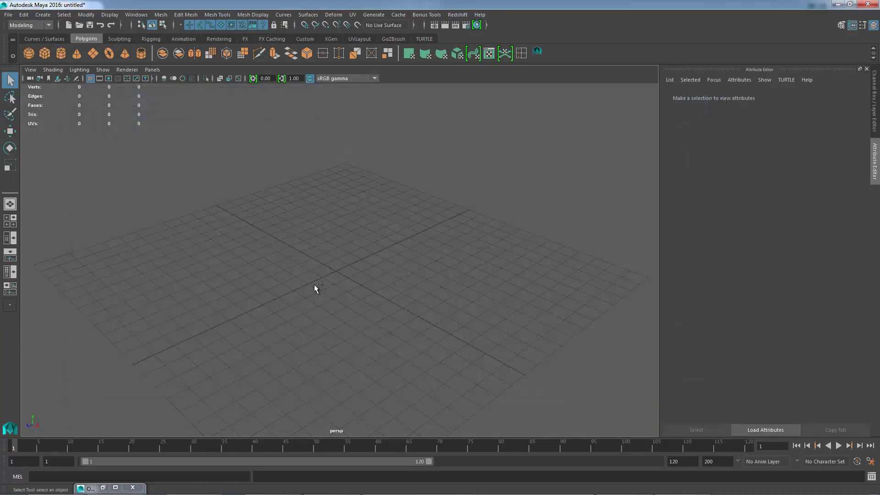
# Step: Open the START.ma scene without saving the untitled one, and close the Render View
pyautogui.hotkey('ctrl', 'o')
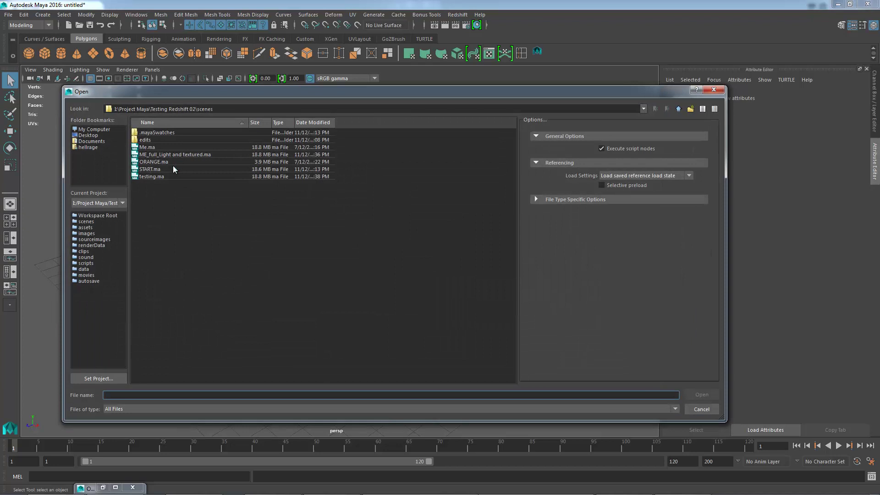
pyautogui.doubleClick(165, 170)
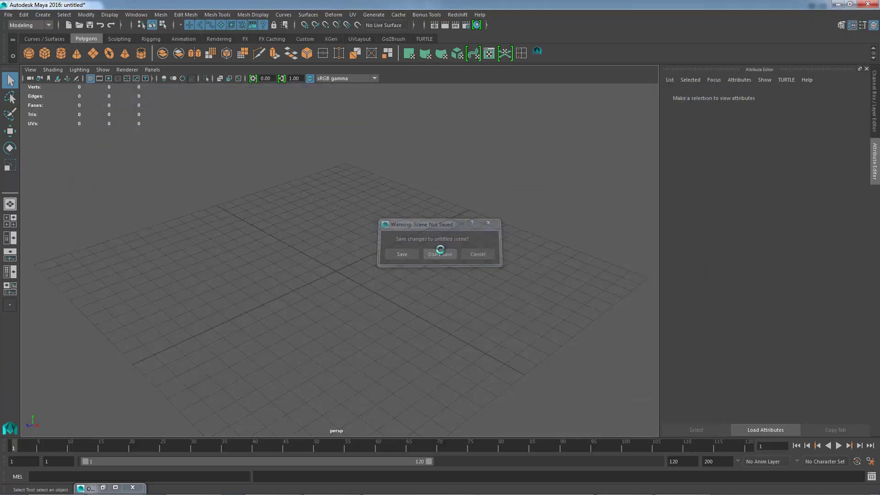
pyautogui.click(440, 253)
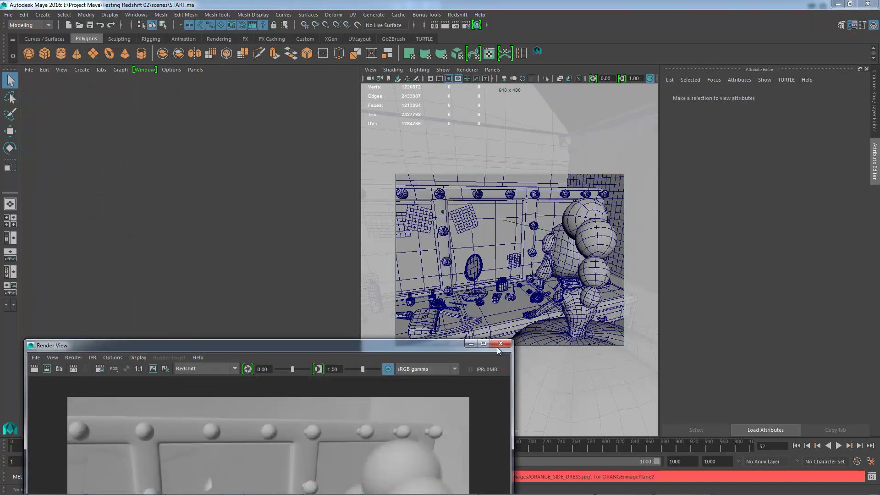
pyautogui.click(501, 344)
# Step: Maximize the camera viewport and switch it to the persp camera, viewing the dressing table up close
pyautogui.click(493, 262)
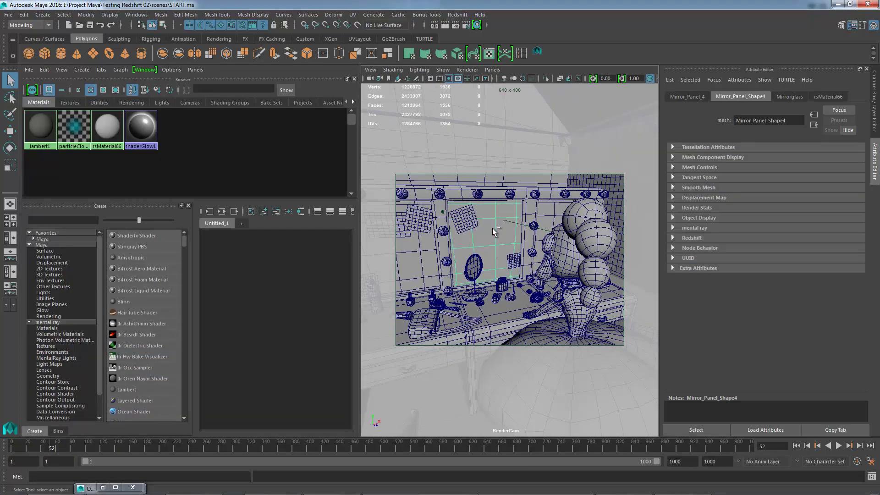
pyautogui.press('space')
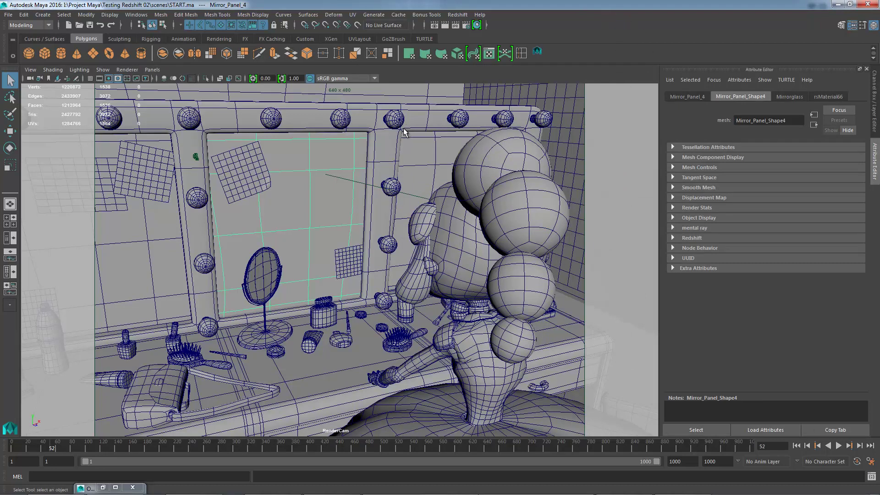
pyautogui.click(152, 70)
pyautogui.moveTo(172, 83)
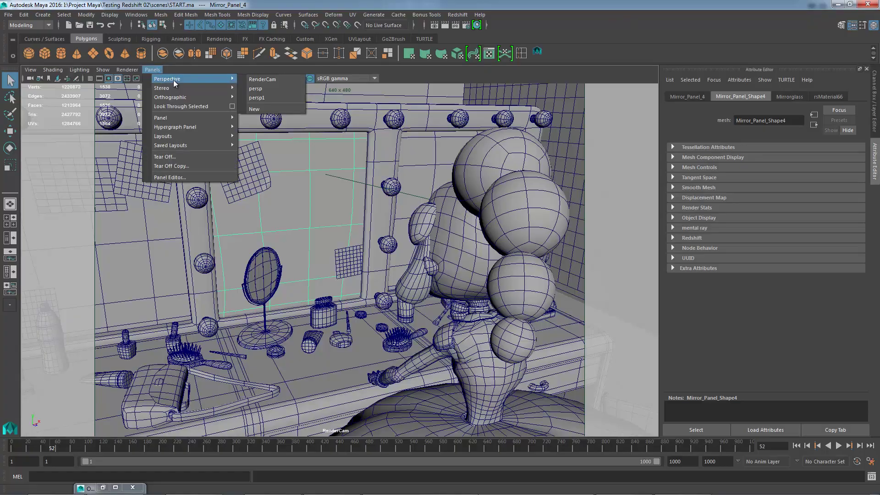
pyautogui.click(259, 88)
pyautogui.keyDown('alt'); pyautogui.moveTo(376, 258); pyautogui.dragTo(370, 246, button='middle'); pyautogui.keyUp('alt')
pyautogui.keyDown('alt'); pyautogui.moveTo(370, 246); pyautogui.dragTo(351, 252); pyautogui.keyUp('alt')
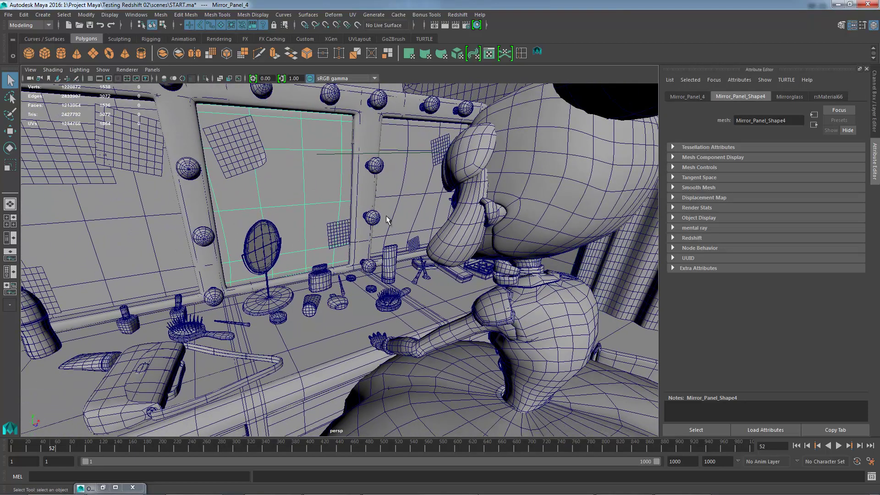
pyautogui.keyDown('alt'); pyautogui.moveTo(387, 220); pyautogui.dragTo(379, 215); pyautogui.keyUp('alt')
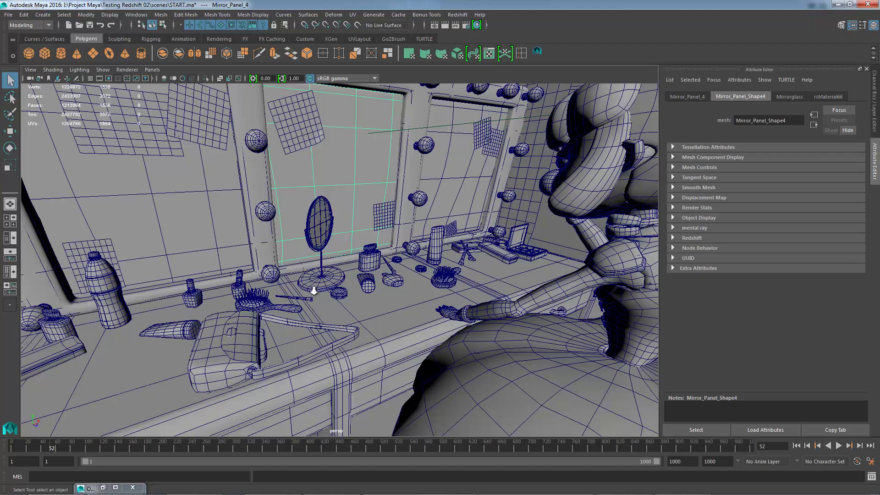
pyautogui.keyDown('alt'); pyautogui.moveTo(314, 291); pyautogui.dragTo(333, 315, button='right'); pyautogui.keyUp('alt')
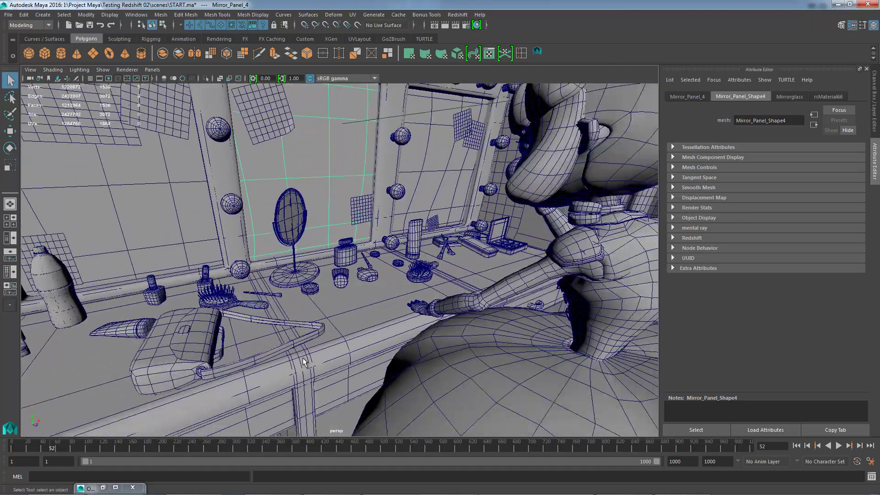
# Step: Assign a new RedshiftMaterial to the table and name it Table_Low_MAT
pyautogui.click(340, 326)
pyautogui.keyDown('alt'); pyautogui.moveTo(412, 291); pyautogui.dragTo(257, 315); pyautogui.keyUp('alt')
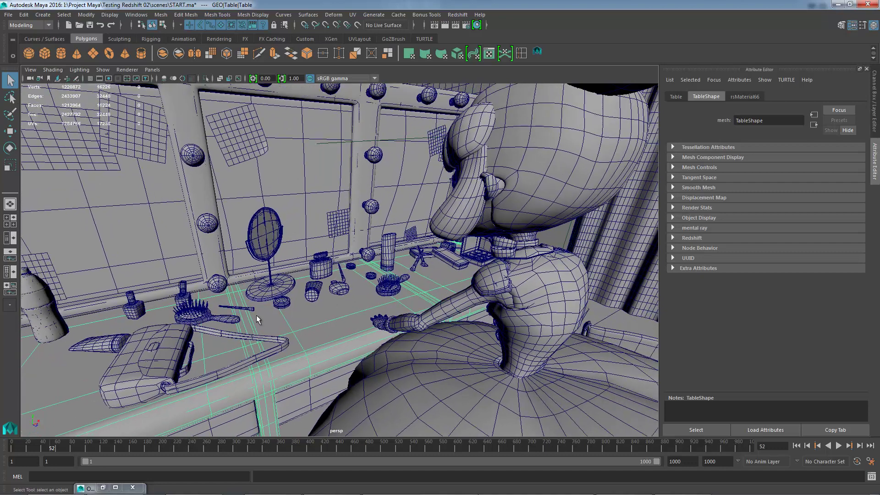
pyautogui.moveTo(305, 337); pyautogui.dragTo(322, 444, button='right')
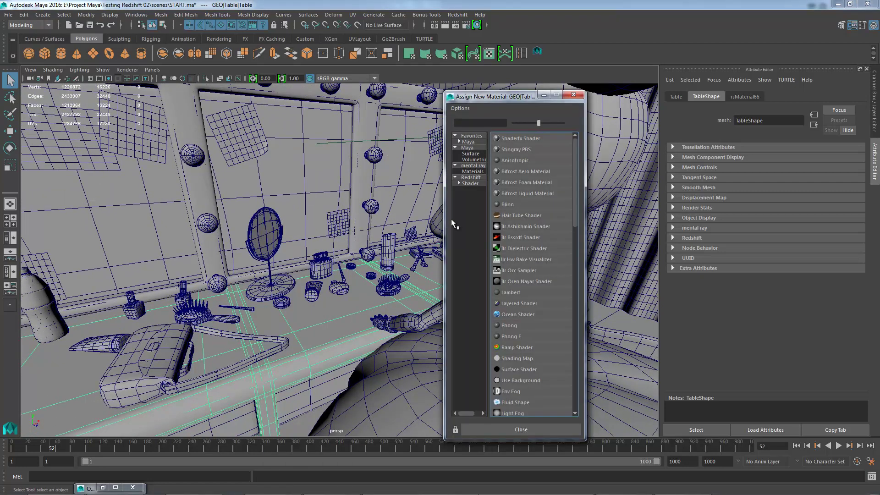
pyautogui.click(471, 178)
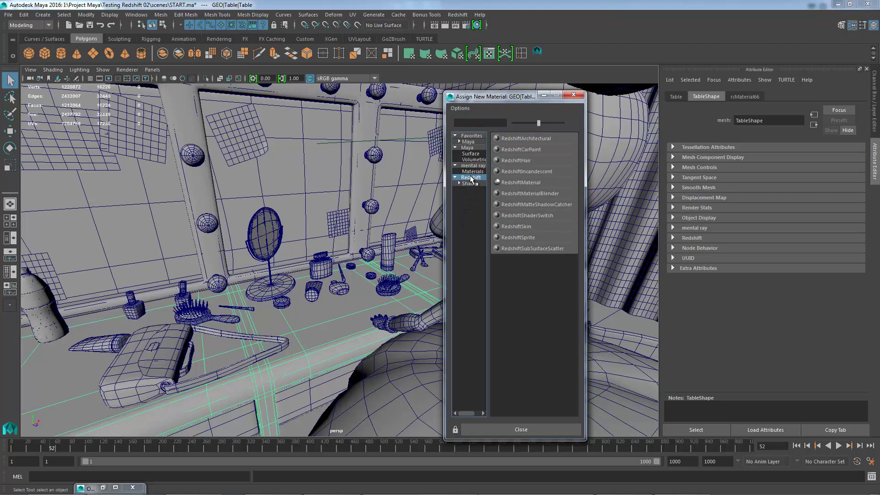
pyautogui.click(523, 181)
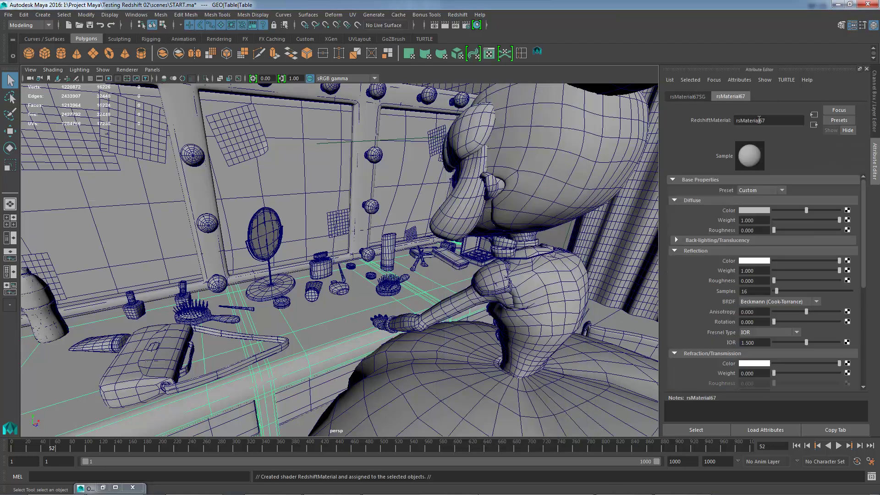
pyautogui.write('Table_Low_MAT')
pyautogui.press('Return')
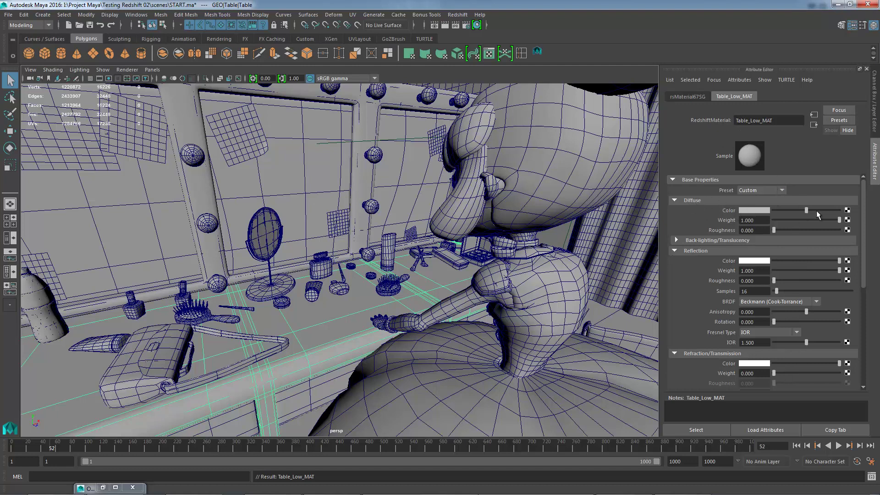
# Step: Connect a File texture to the material's diffuse color and load Table_Low_lambert1_BaseColor.tif into it
pyautogui.click(848, 210)
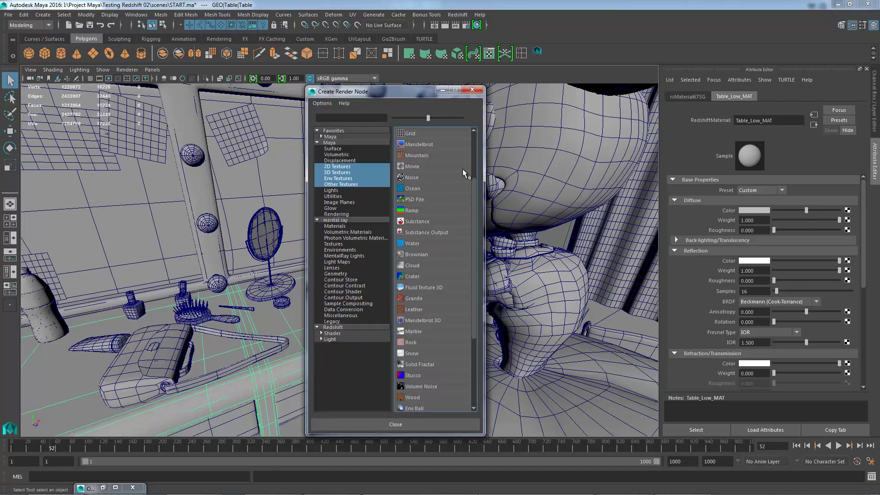
pyautogui.scroll(2, 460, 172)
pyautogui.click(409, 166)
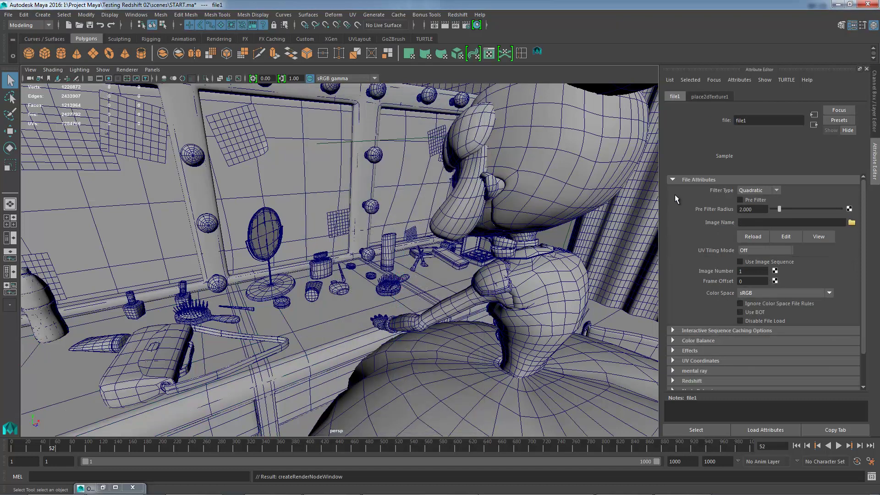
pyautogui.click(852, 223)
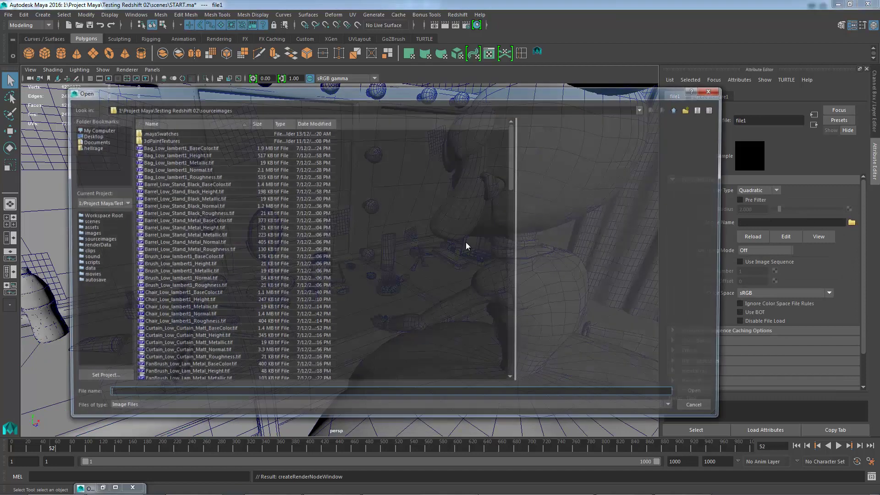
pyautogui.click(169, 244)
pyautogui.press('t')
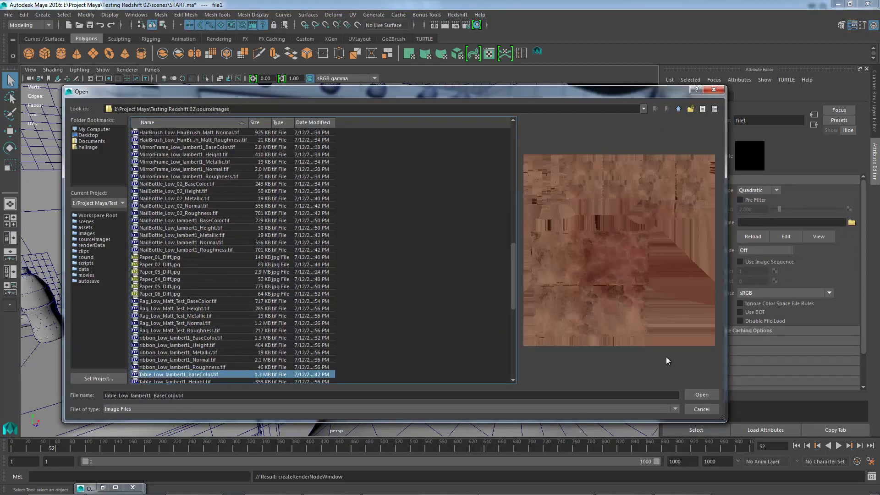
pyautogui.click(703, 394)
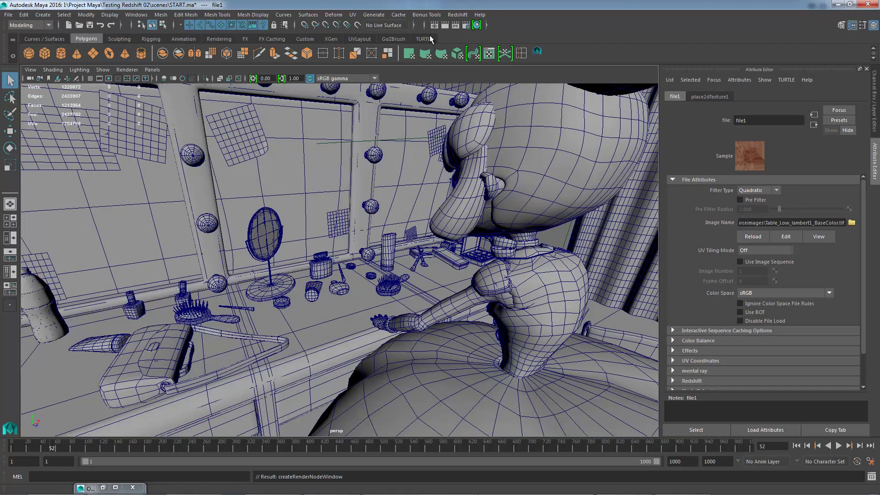
# Step: Reopen the Render View and start an IPR render from RenderCam
pyautogui.click(409, 53)
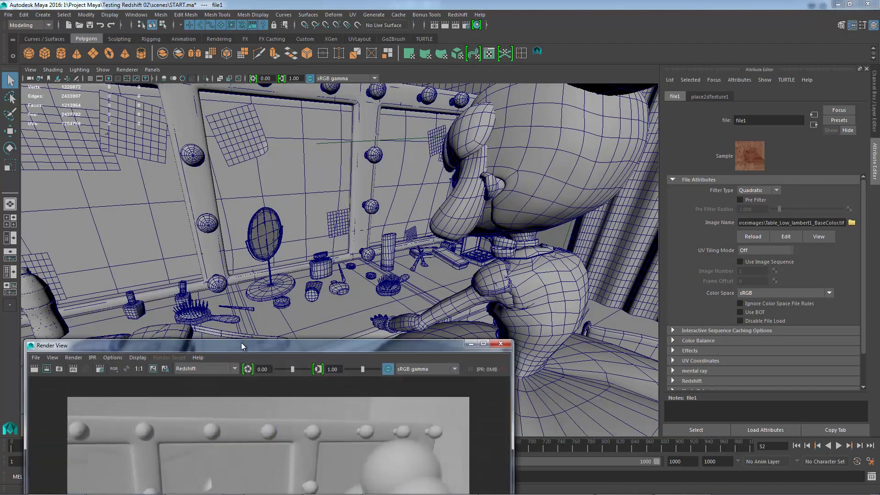
pyautogui.moveTo(127, 343); pyautogui.dragTo(176, 64)
pyautogui.click(134, 76)
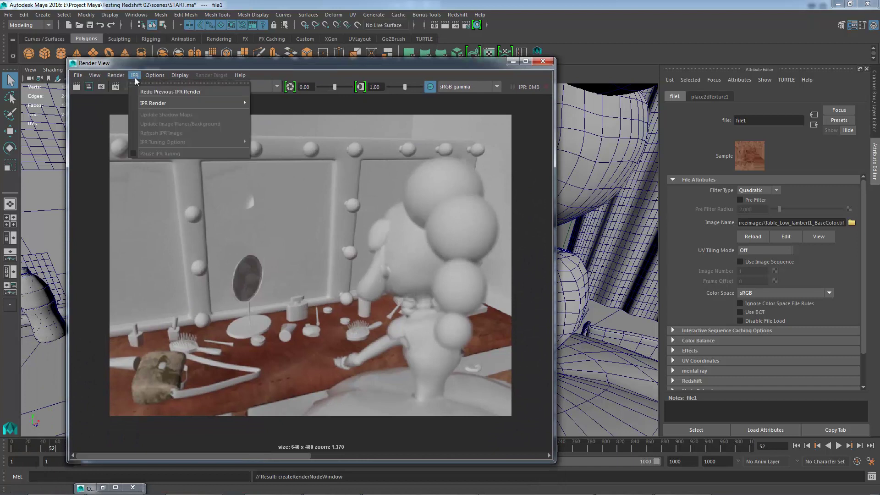
pyautogui.moveTo(193, 103)
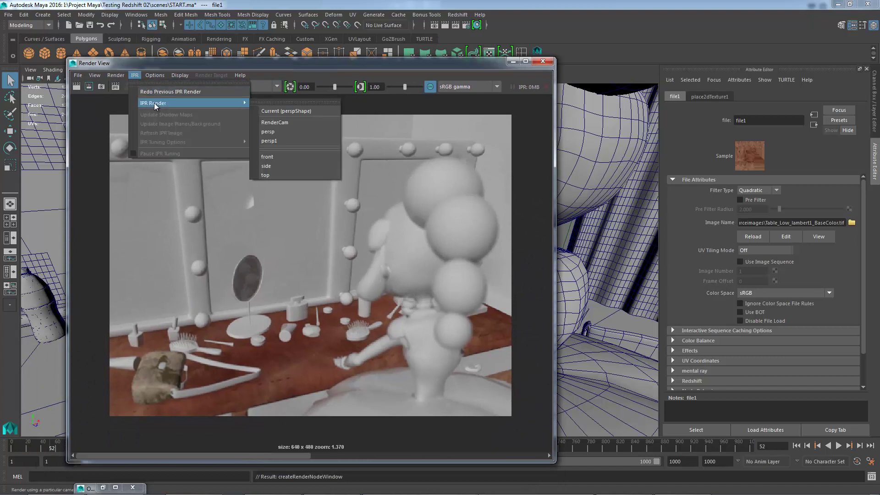
pyautogui.click(287, 122)
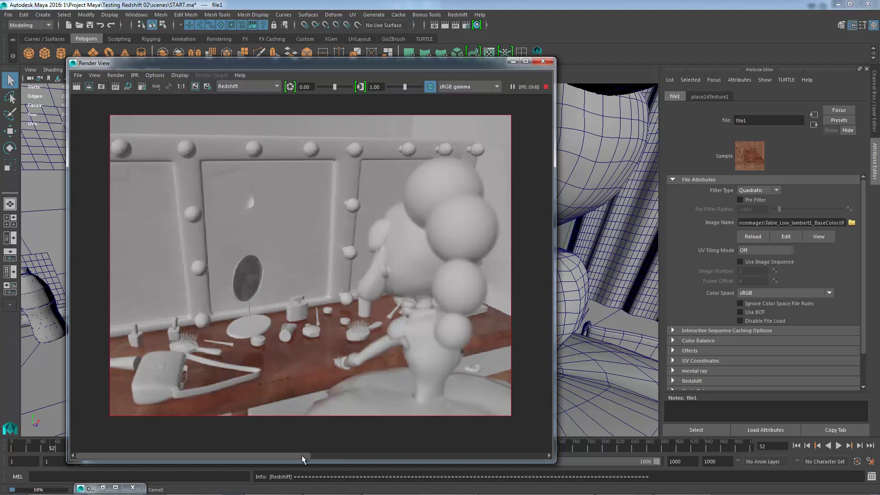
# Step: Move the Render View aside while it renders, and close it to stop the IPR
pyautogui.click(435, 460)
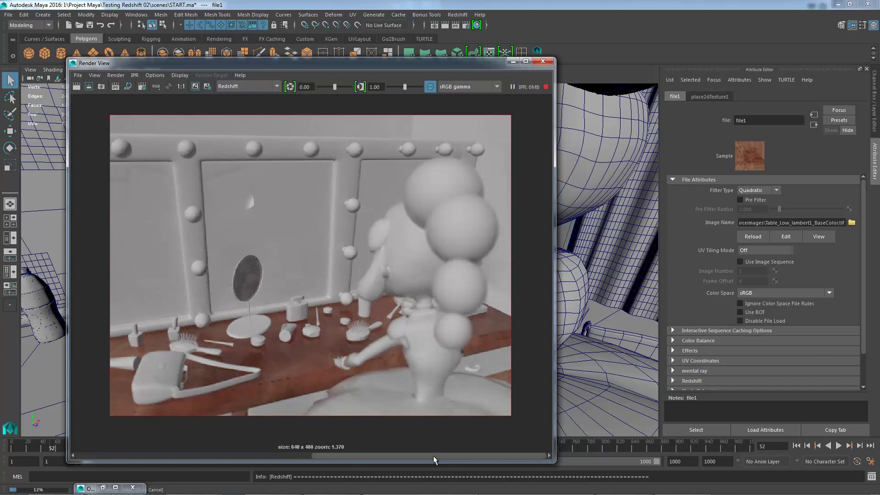
pyautogui.click(274, 456)
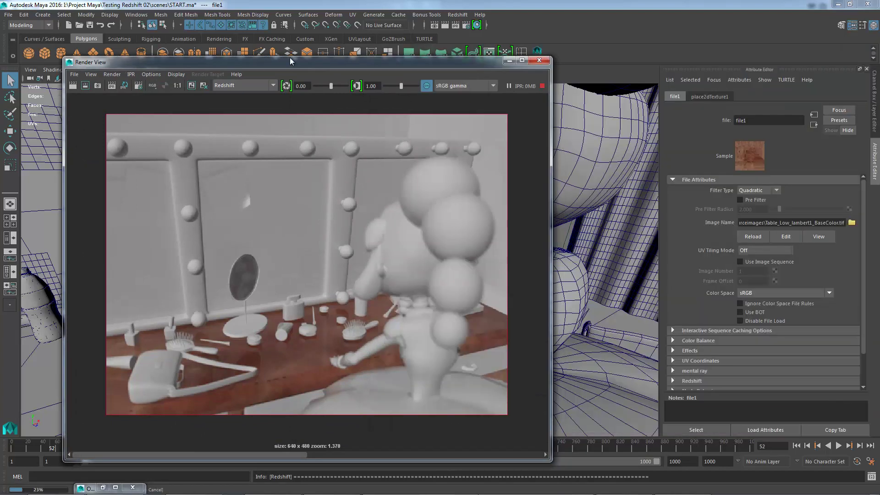
pyautogui.moveTo(290, 57); pyautogui.dragTo(219, 50)
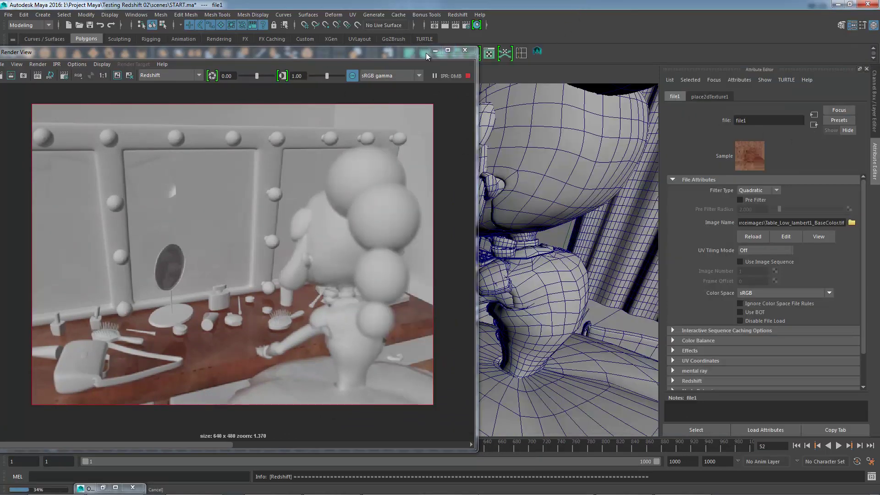
pyautogui.click(466, 51)
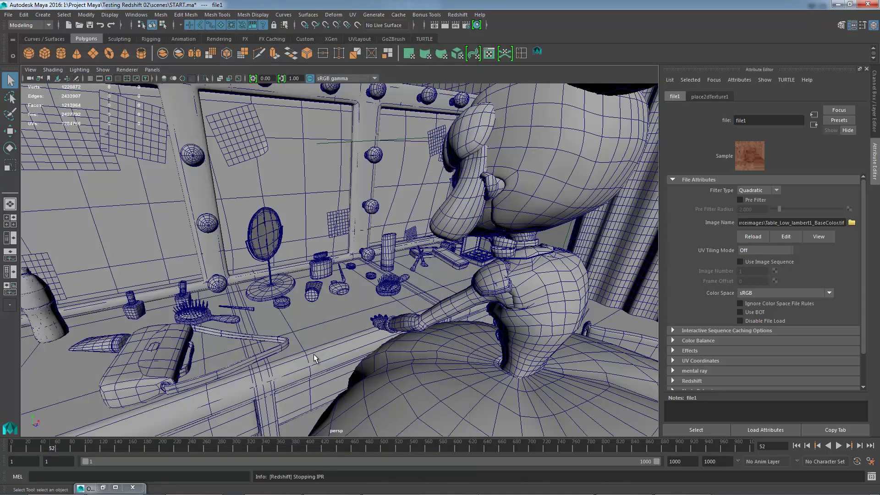
# Step: Show the table's Table_Low_MAT attributes beside the reopened Render View and set the reflection color to black
pyautogui.click(317, 356)
pyautogui.click(756, 96)
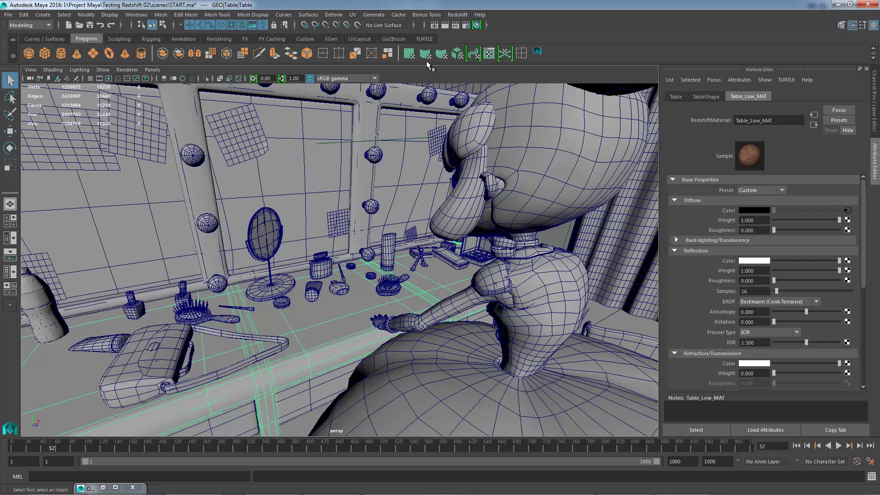
pyautogui.click(434, 26)
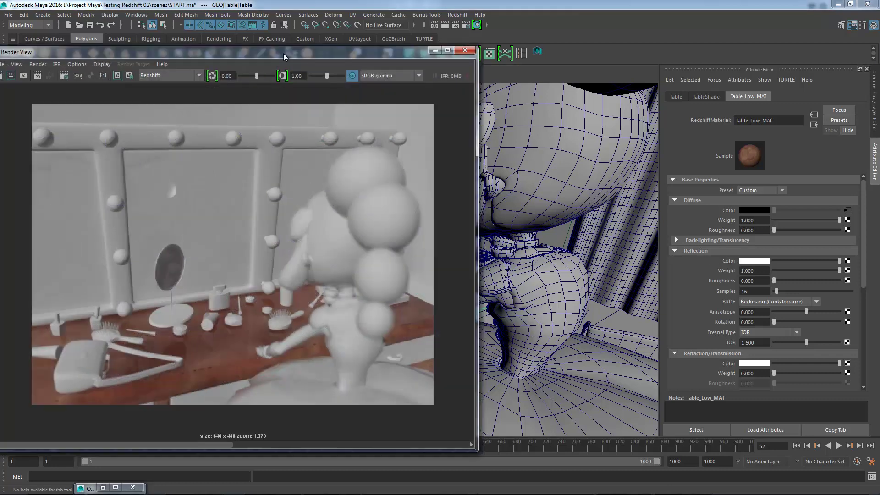
pyautogui.moveTo(284, 53); pyautogui.dragTo(392, 42)
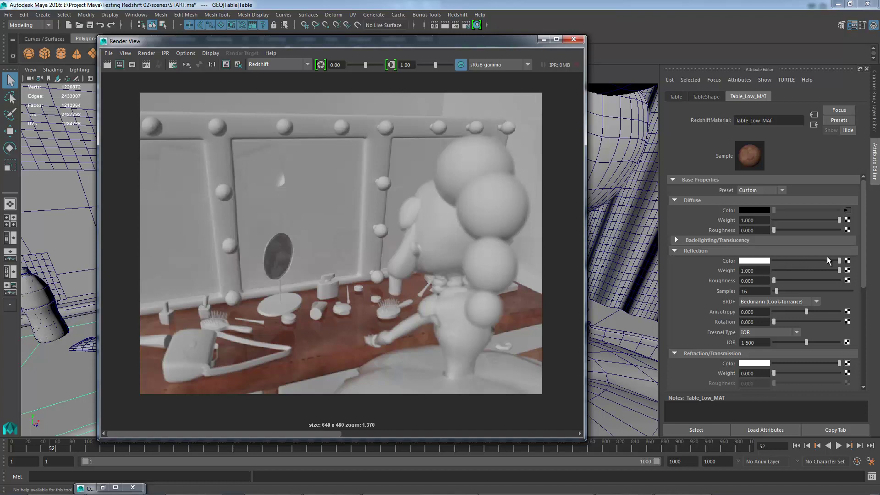
pyautogui.moveTo(840, 260); pyautogui.dragTo(781, 260)
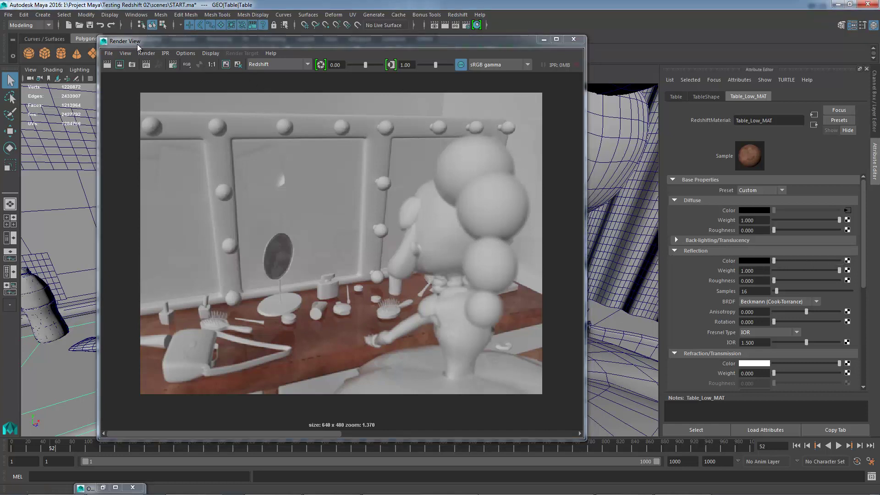
# Step: Start an IPR render from RenderCam to preview the table with its black reflection color
pyautogui.click(185, 53)
pyautogui.moveTo(165, 53)
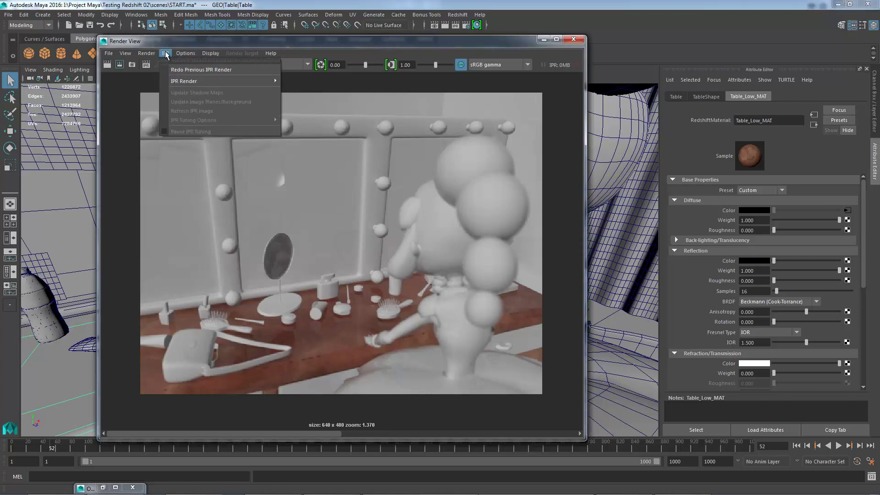
pyautogui.moveTo(192, 80)
pyautogui.click(303, 100)
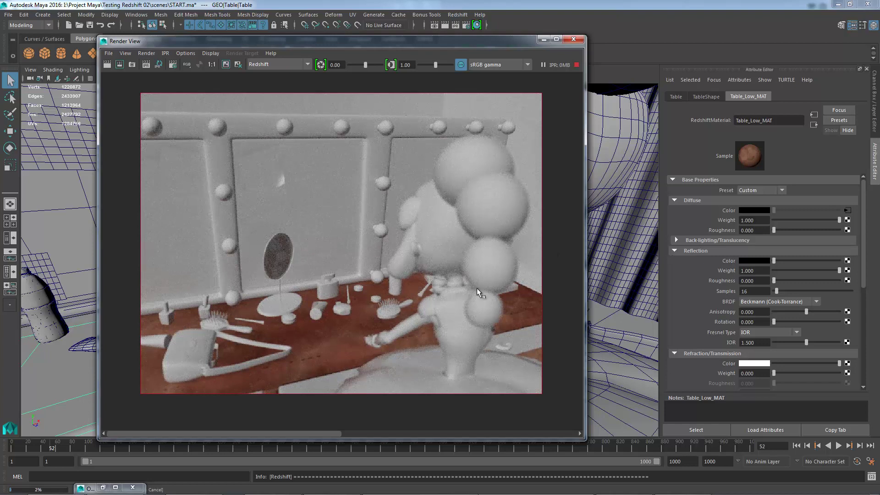
pyautogui.click(379, 435)
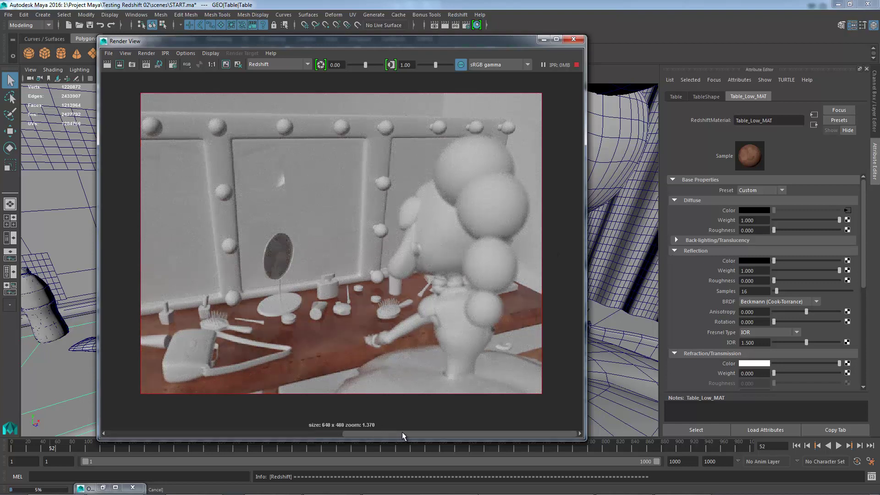
pyautogui.moveTo(399, 433); pyautogui.dragTo(168, 427)
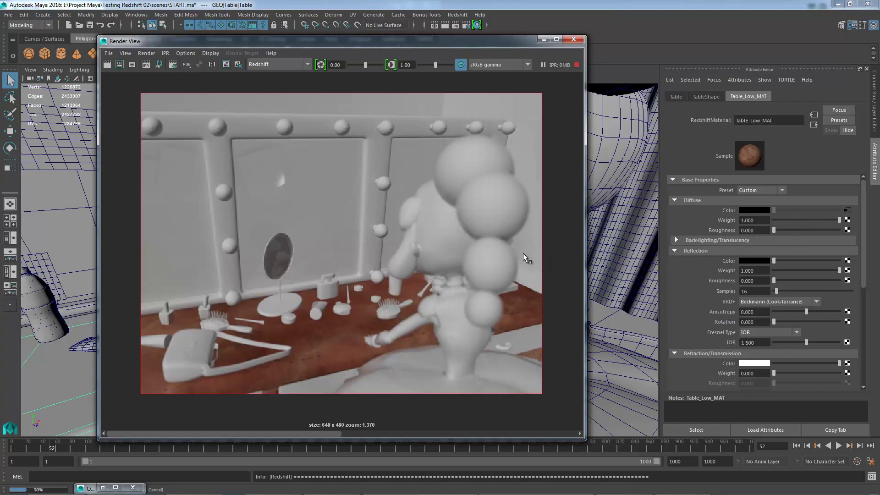
# Step: Connect a RedshiftNormalMap node to the Bump Map of the Table_Low_MAT material
pyautogui.moveTo(864, 215); pyautogui.dragTo(858, 315)
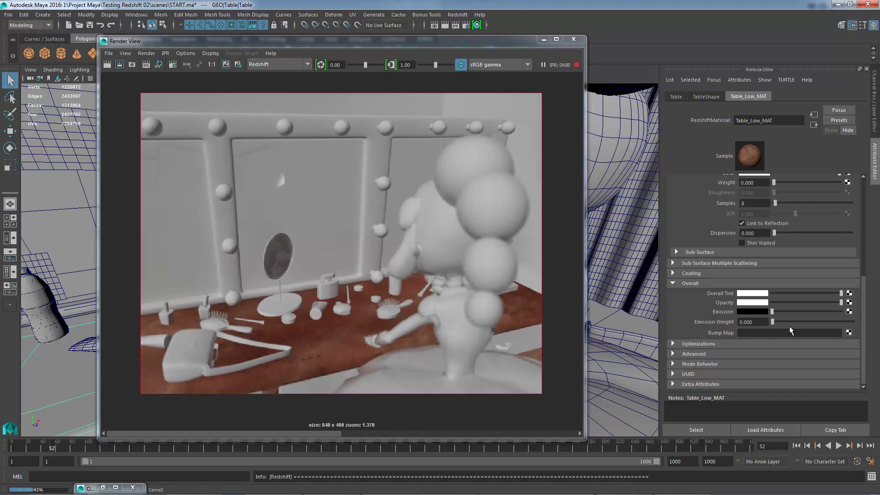
pyautogui.click(848, 333)
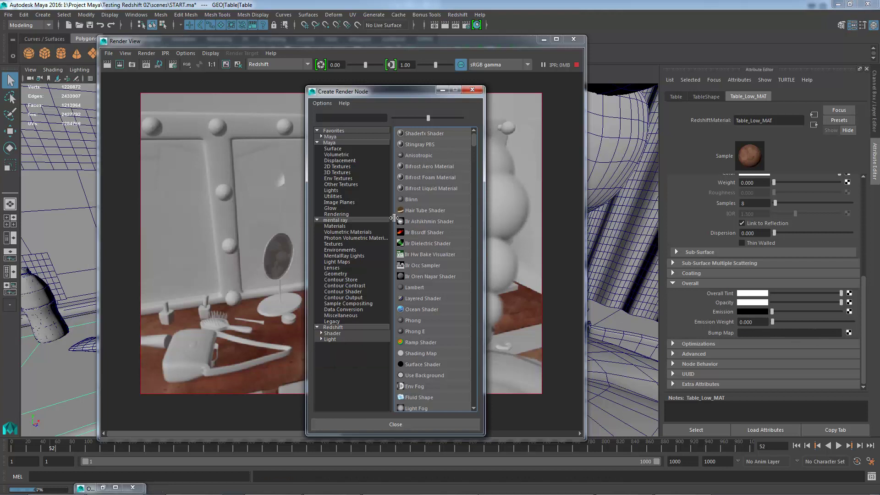
pyautogui.click(343, 326)
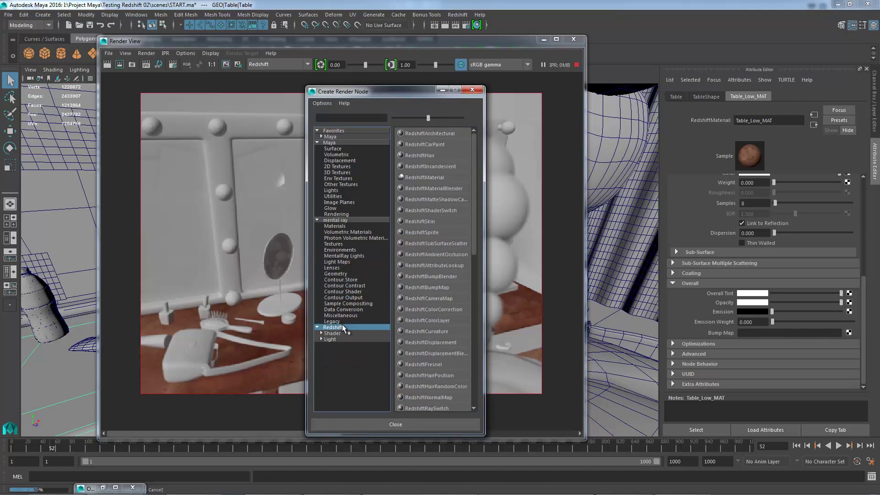
pyautogui.scroll(-2, 439, 295)
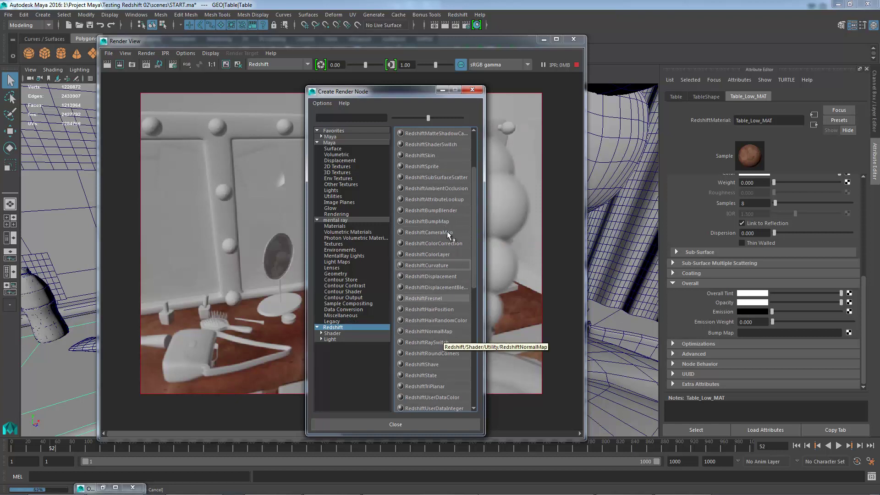
pyautogui.click(431, 332)
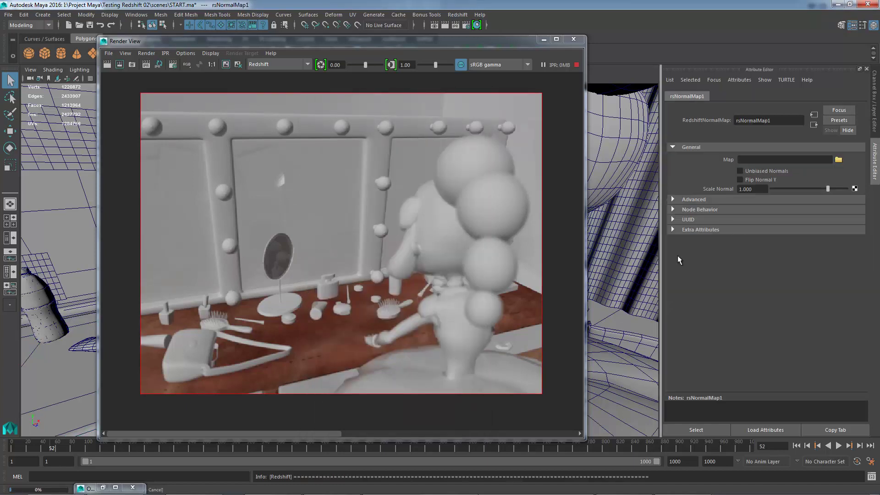
# Step: Load Table_Low_lambert1_Normal.tif from the sourceimages folder into the normal map node
pyautogui.click(839, 160)
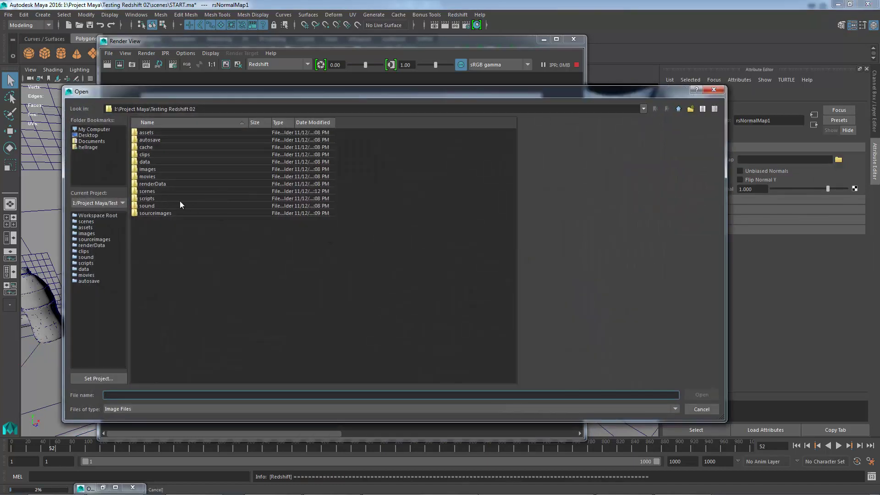
pyautogui.click(158, 213)
pyautogui.doubleClick(158, 213)
pyautogui.click(197, 204)
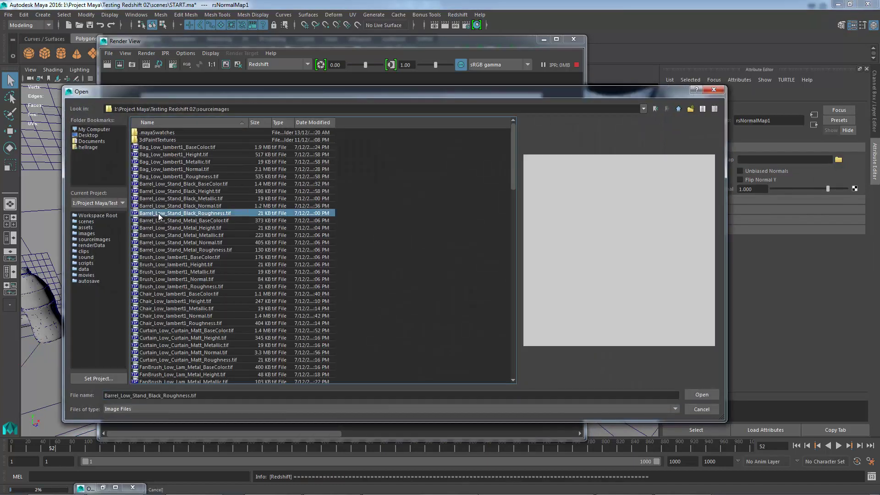
pyautogui.scroll(-5, 207, 254)
pyautogui.click(184, 368)
pyautogui.scroll(-2, 221, 307)
pyautogui.click(205, 355)
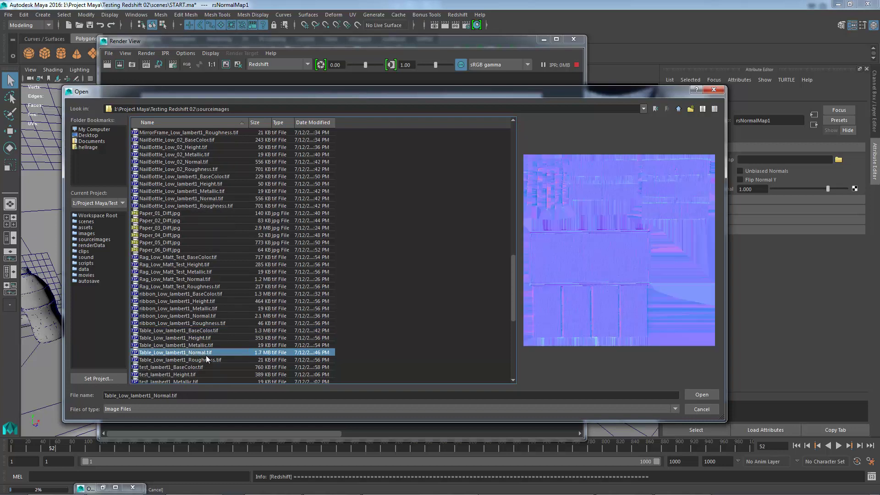
pyautogui.click(688, 394)
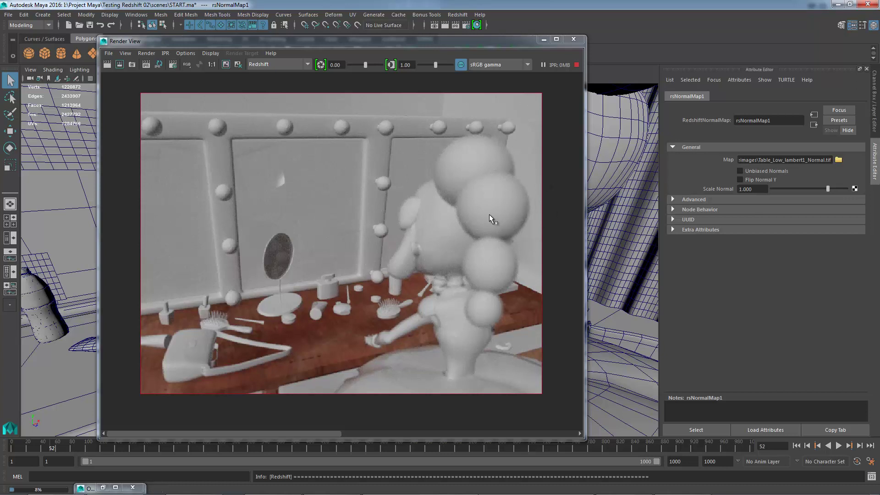
# Step: Try Scale Normal values of 10 and -10 on the table's normal map while the IPR is running
pyautogui.click(752, 191)
pyautogui.write('10')
pyautogui.press('Return')
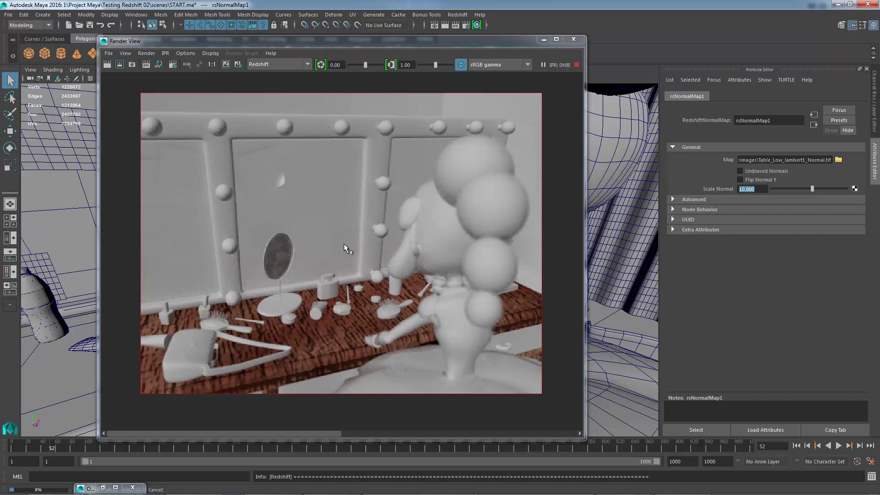
pyautogui.doubleClick(757, 192)
pyautogui.write('-10')
pyautogui.press('Return')
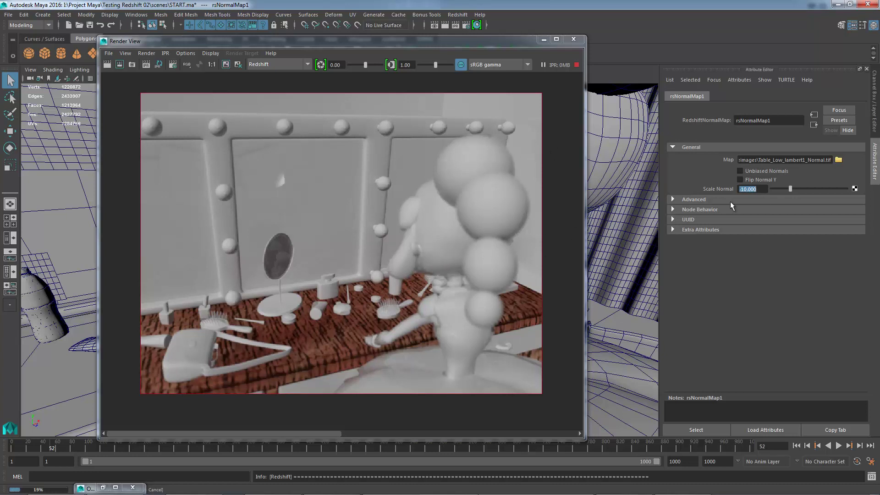
# Step: Set the table normal map's Scale Normal to -0.548, return to its material, and close the Render View to stop the IPR
pyautogui.write('-0.548')
pyautogui.press('Return')
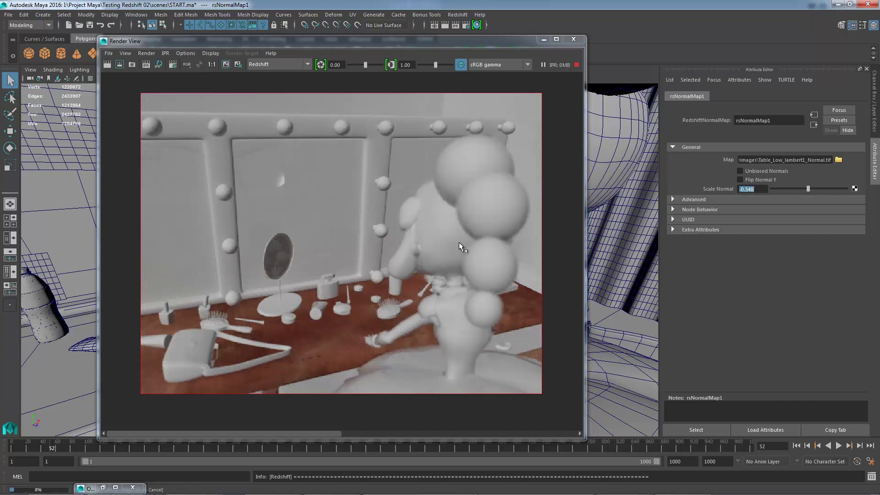
pyautogui.click(813, 125)
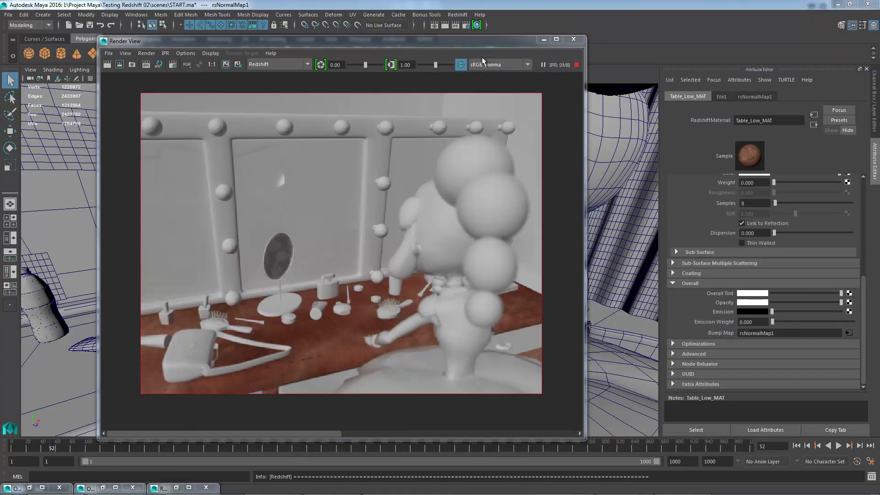
pyautogui.click(574, 40)
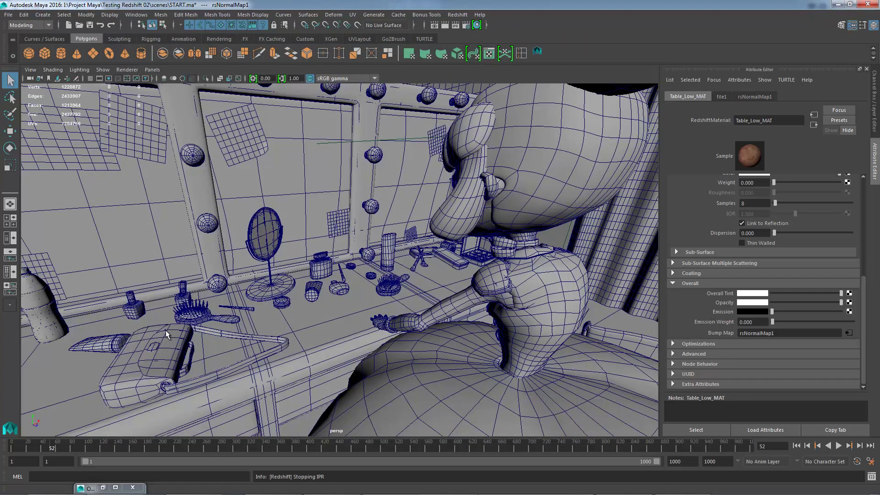
# Step: Assign a new RedshiftMaterial to the handbag body on the table
pyautogui.click(166, 335)
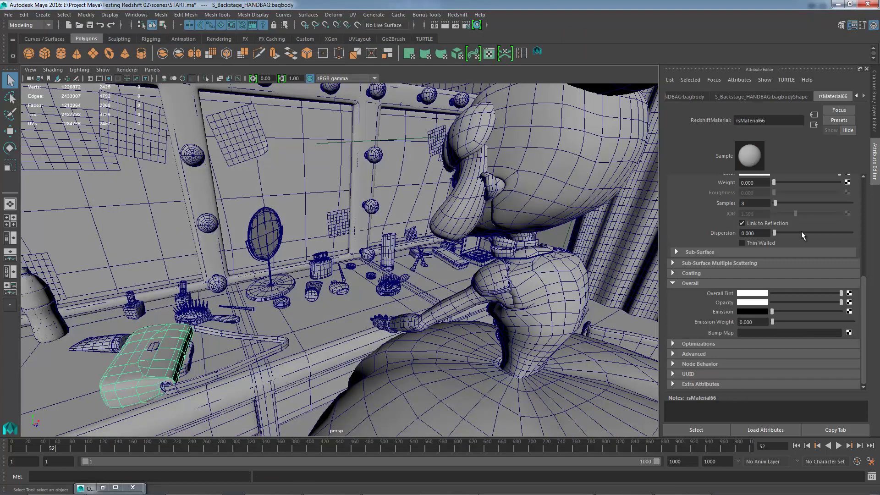
pyautogui.scroll(5, 802, 231)
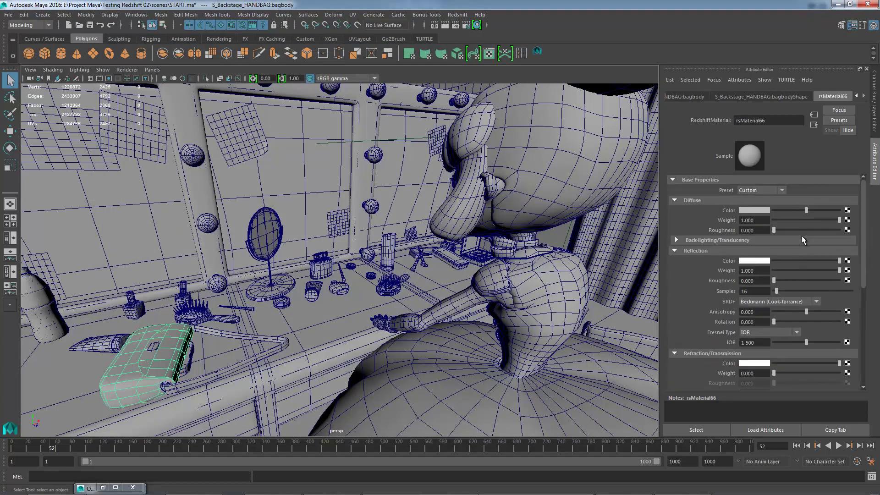
pyautogui.rightClick(175, 330)
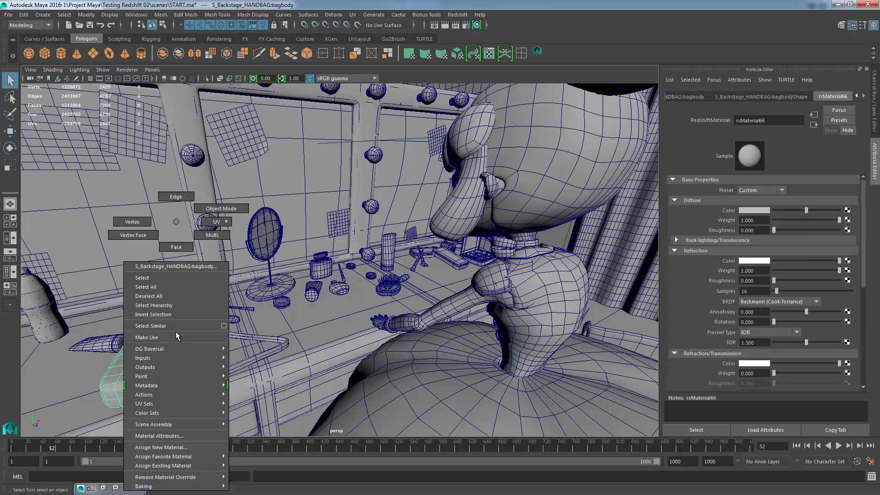
pyautogui.click(190, 448)
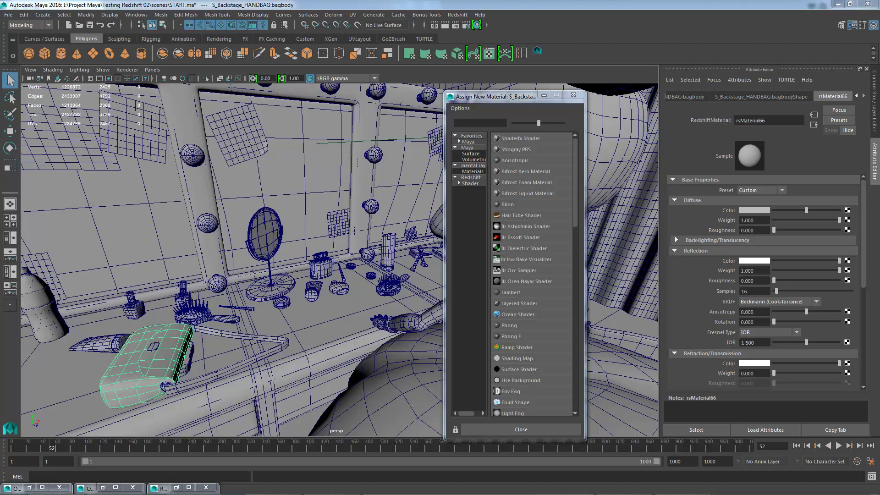
pyautogui.click(472, 178)
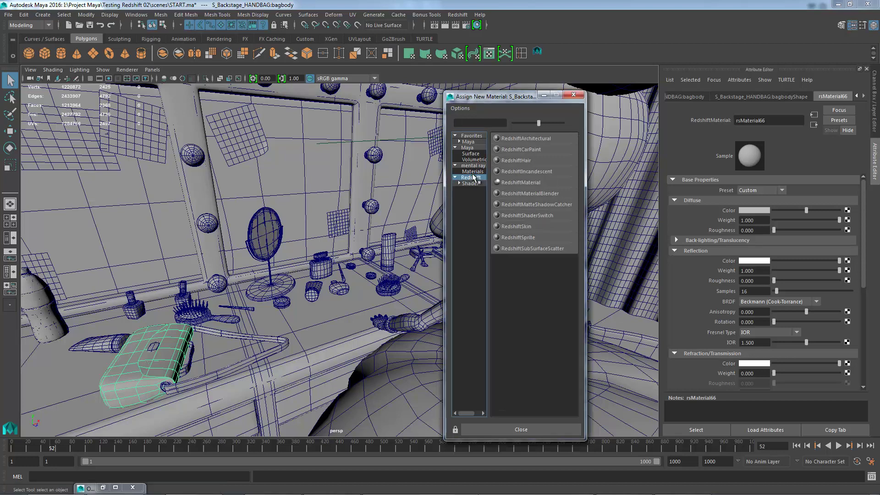
pyautogui.click(517, 180)
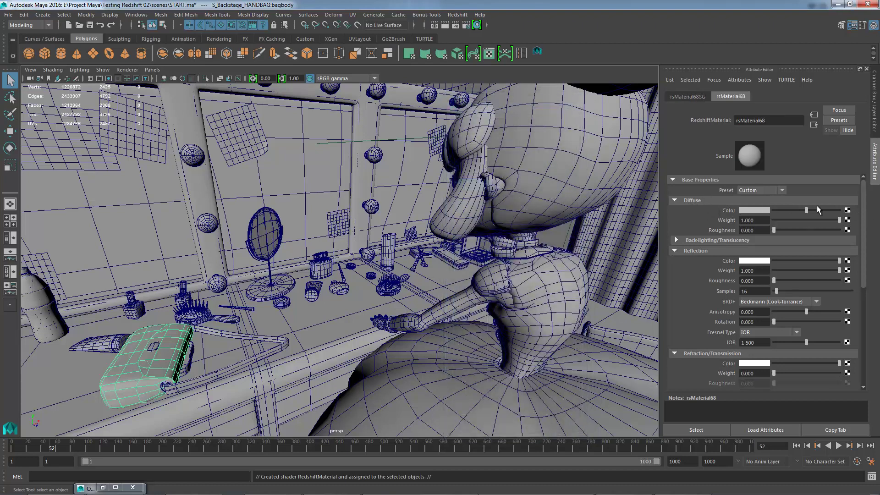
# Step: Connect a File texture to the handbag material's diffuse color and load Bag_Low_lambert1_BaseColor.tif into it
pyautogui.click(846, 211)
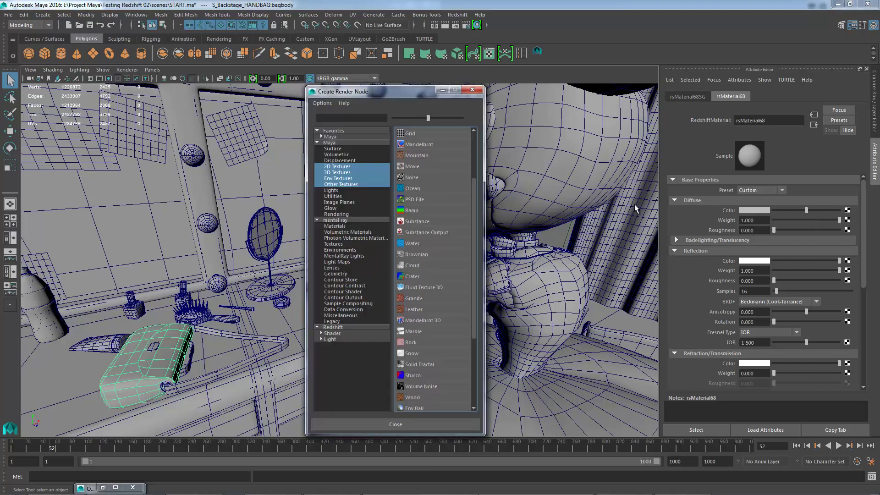
pyautogui.scroll(3, 440, 174)
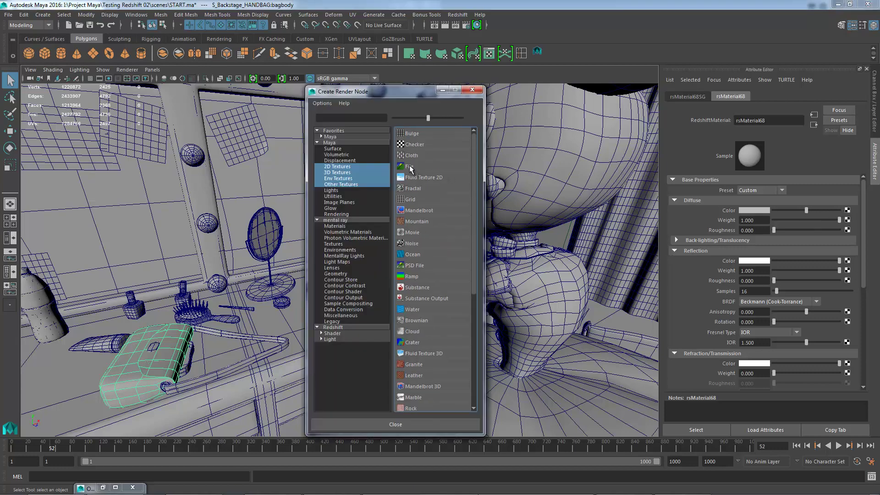
pyautogui.click(414, 168)
pyautogui.click(851, 221)
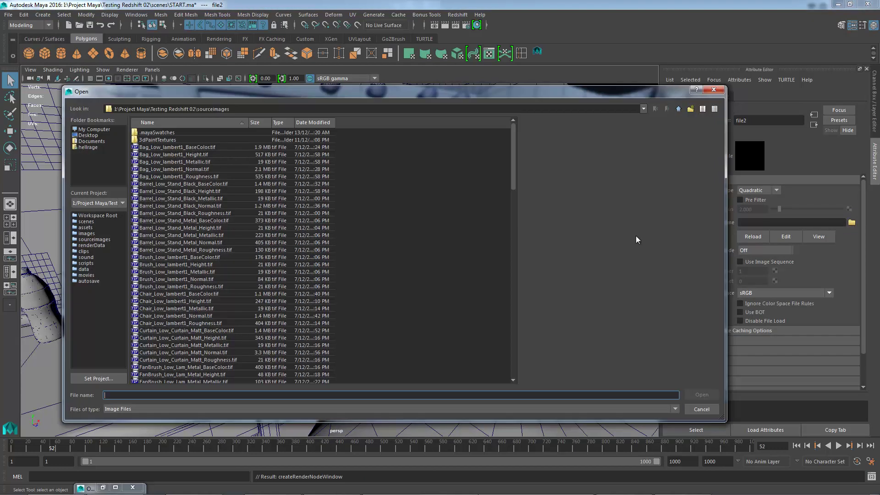
pyautogui.click(208, 272)
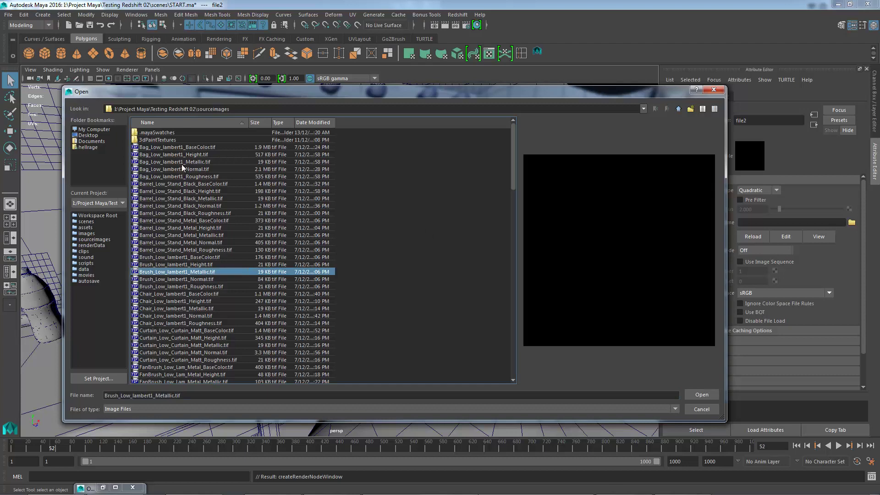
pyautogui.click(203, 148)
pyautogui.doubleClick(199, 148)
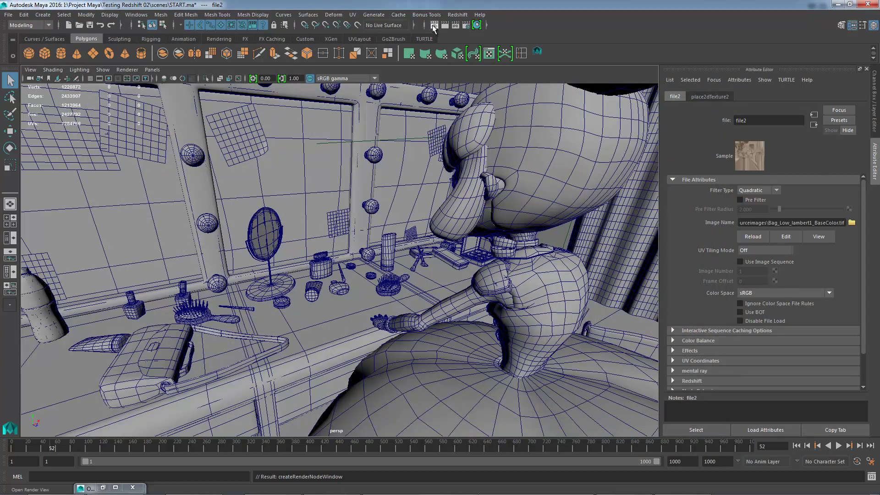
# Step: Reopen the Render View and start an IPR render from RenderCam to preview the textured handbag
pyautogui.click(434, 25)
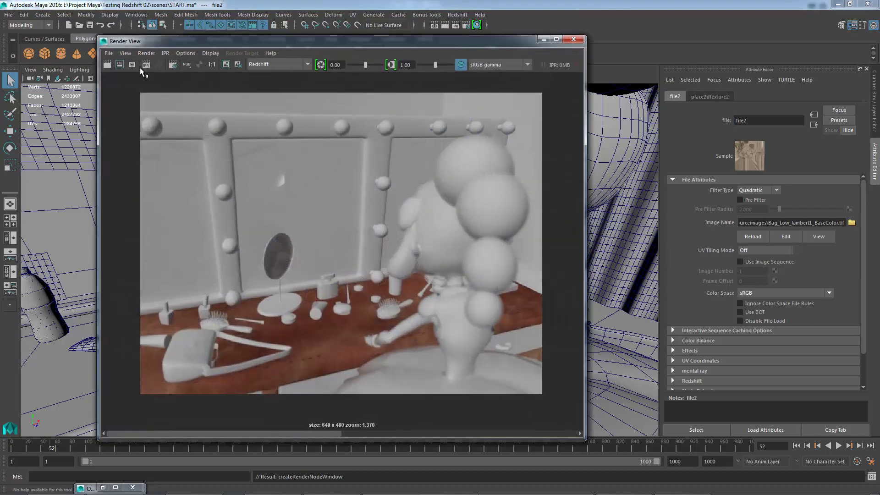
pyautogui.click(165, 53)
pyautogui.moveTo(188, 81)
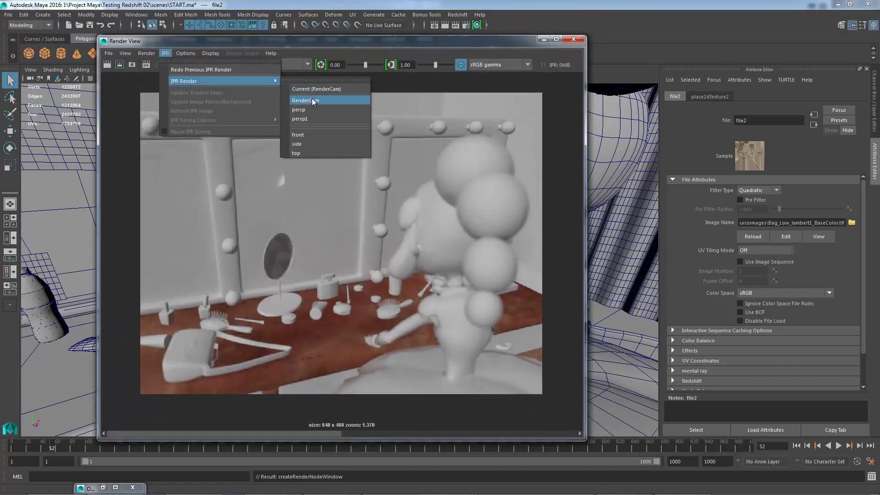
pyautogui.click(312, 100)
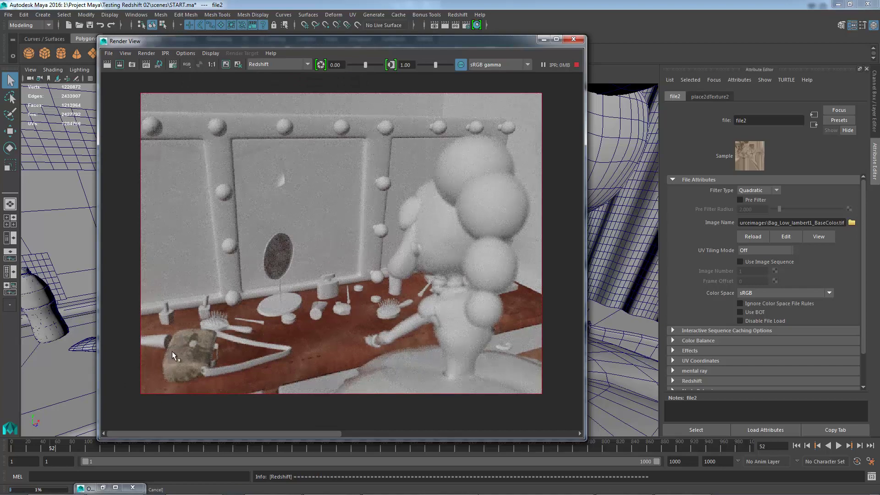
# Step: Show the handbag material's attributes and place the Render View beside them without covering them
pyautogui.click(814, 125)
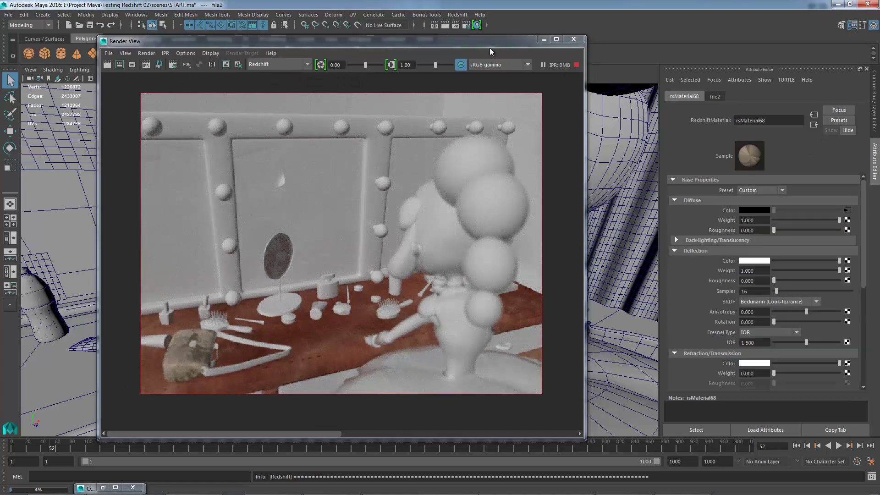
pyautogui.moveTo(562, 41); pyautogui.dragTo(642, 23)
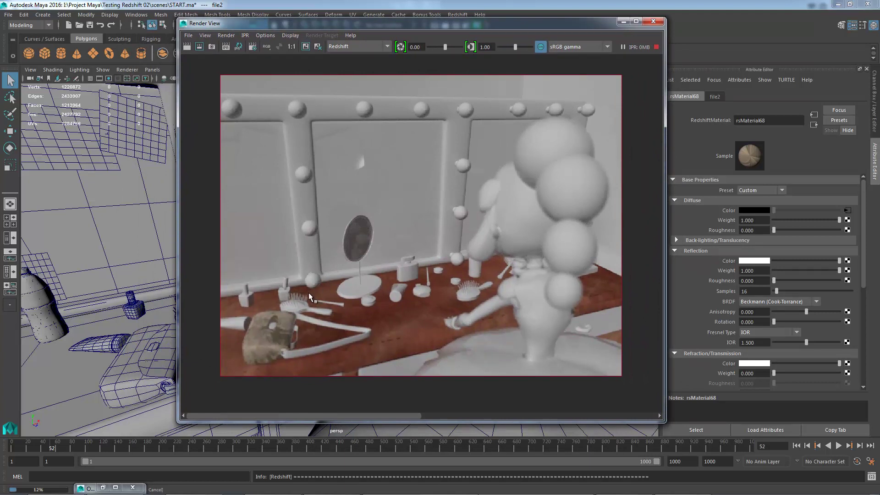
pyautogui.moveTo(488, 23); pyautogui.dragTo(461, 25)
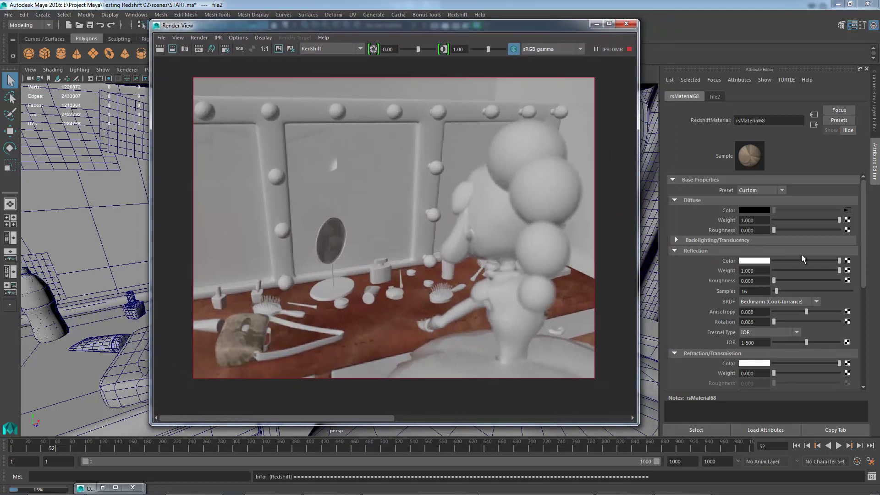
# Step: Set the handbag material's reflection color to black and connect a RedshiftNormalMap node to its bump map
pyautogui.moveTo(838, 262); pyautogui.dragTo(754, 262)
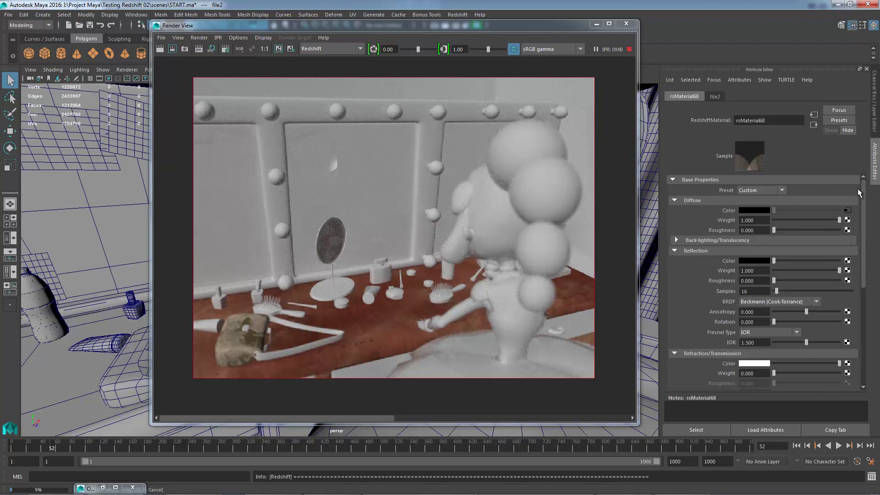
pyautogui.scroll(-6, 858, 190)
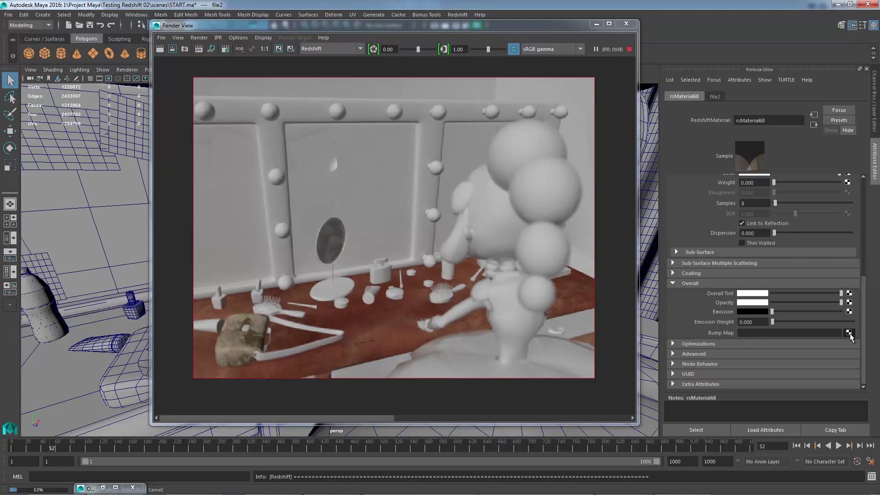
pyautogui.click(849, 333)
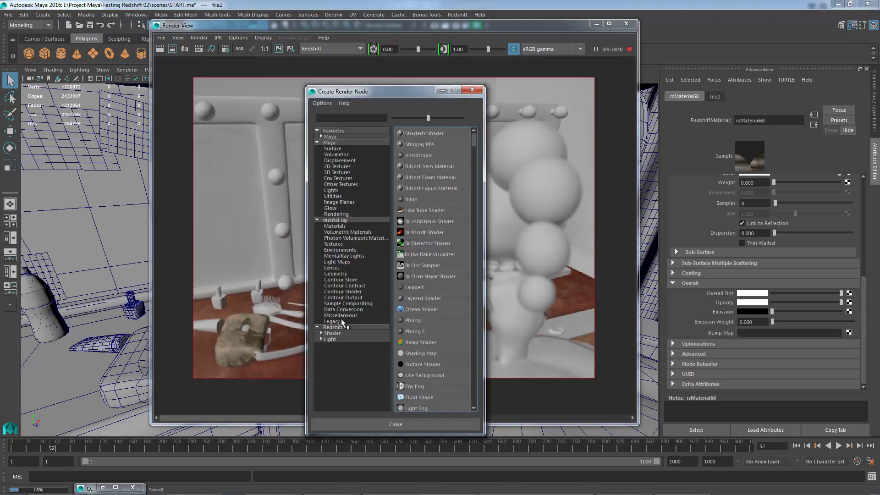
pyautogui.click(341, 327)
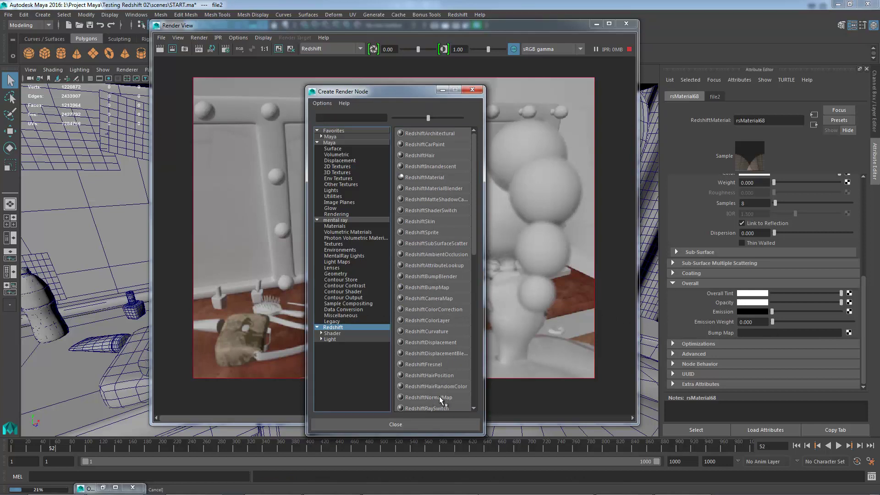
pyautogui.click(413, 397)
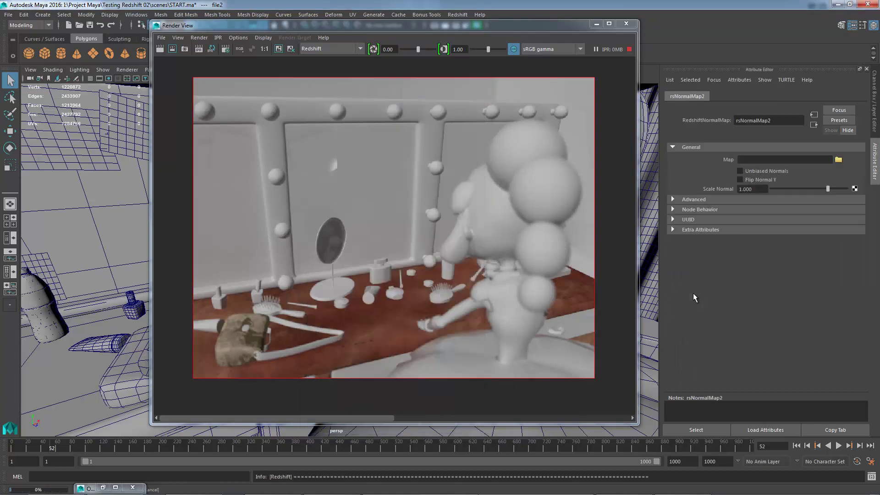
# Step: Load Bag_Low_lambert1_Normal.tif from the sourceimages folder into the handbag's normal map node
pyautogui.click(838, 159)
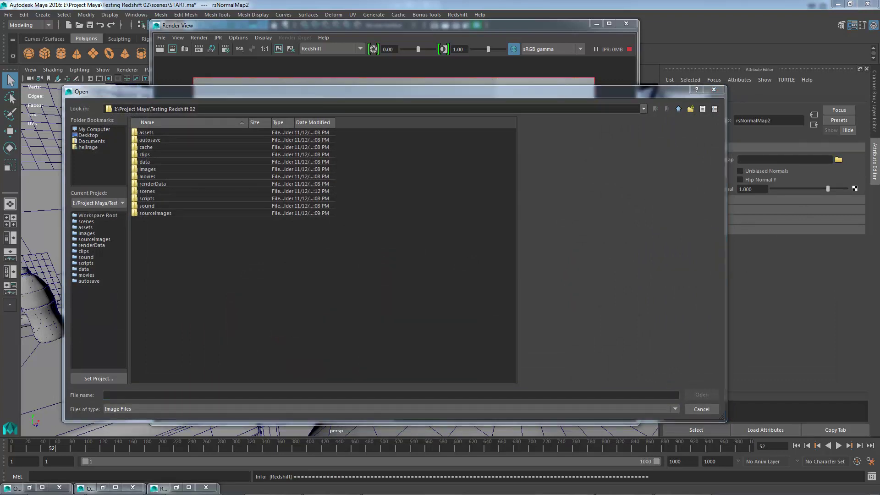
pyautogui.doubleClick(169, 212)
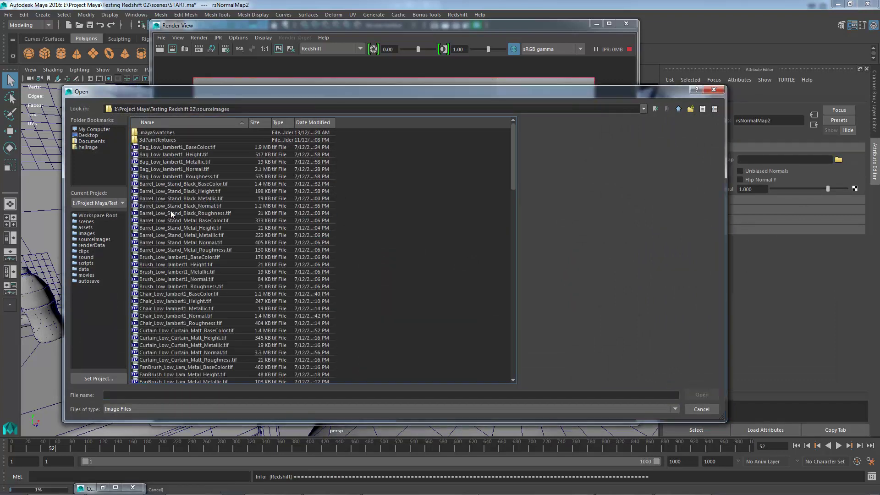
pyautogui.click(206, 272)
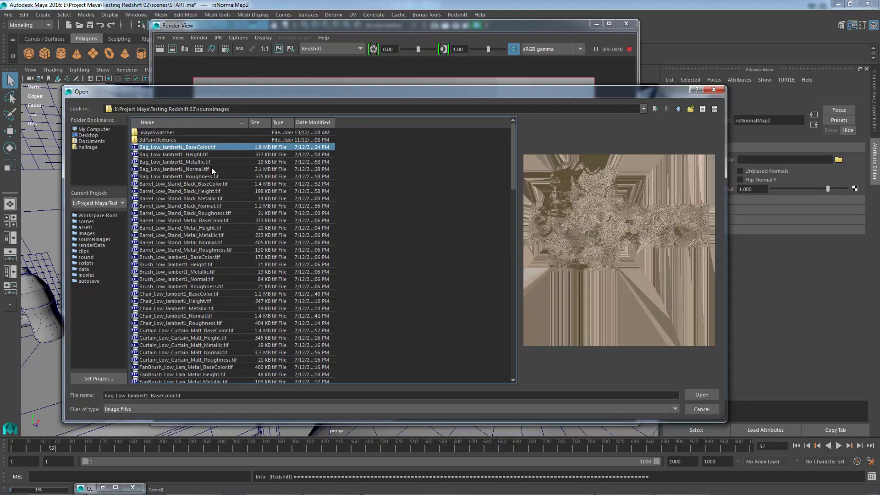
pyautogui.click(211, 168)
pyautogui.click(705, 393)
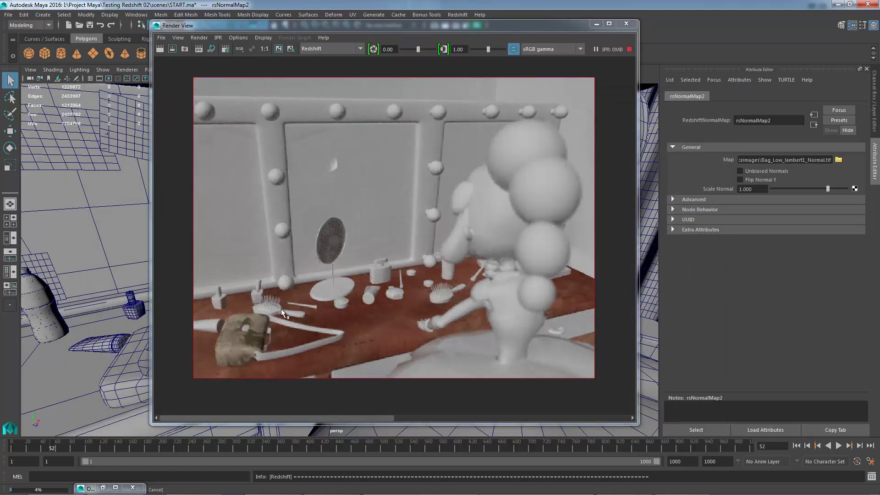
# Step: Close the render preview and assign the existing rsMaterial66 to the handbag's strap and handle
pyautogui.click(627, 25)
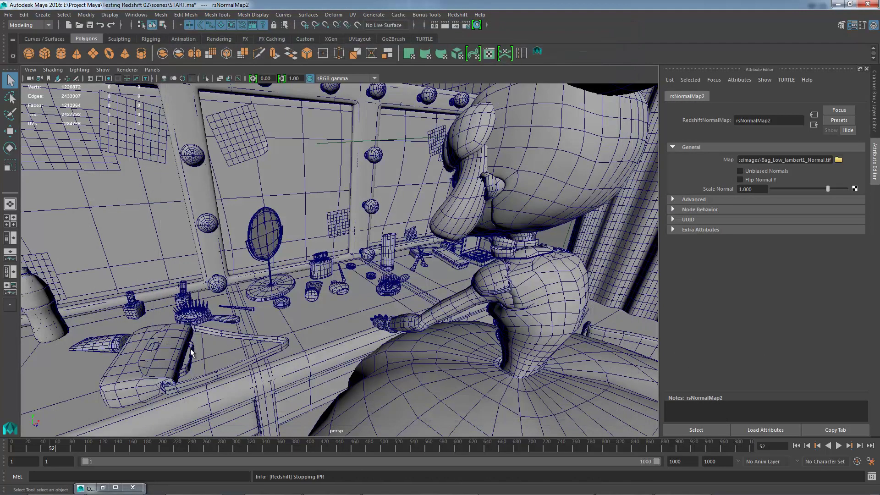
pyautogui.click(207, 329)
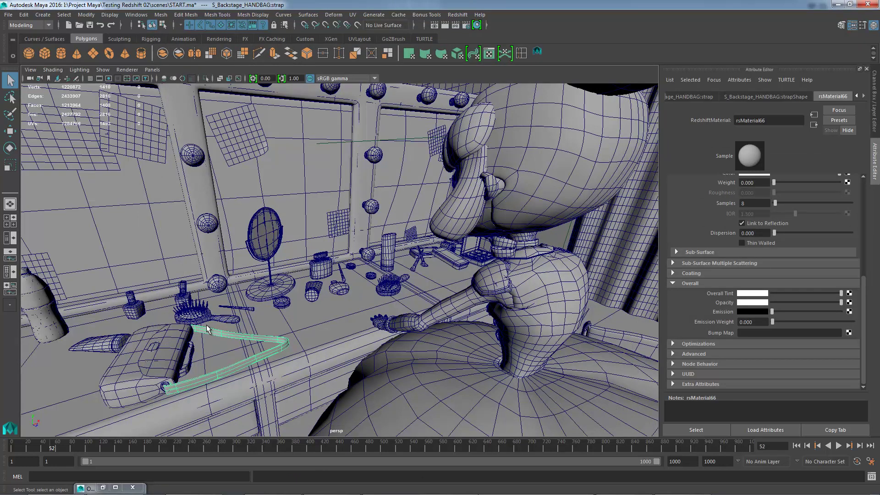
pyautogui.scroll(4, 724, 273)
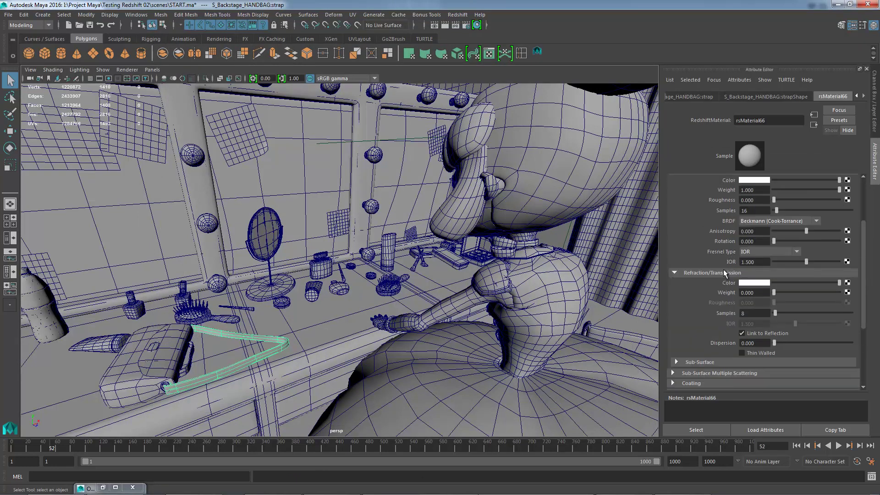
pyautogui.scroll(3, 748, 253)
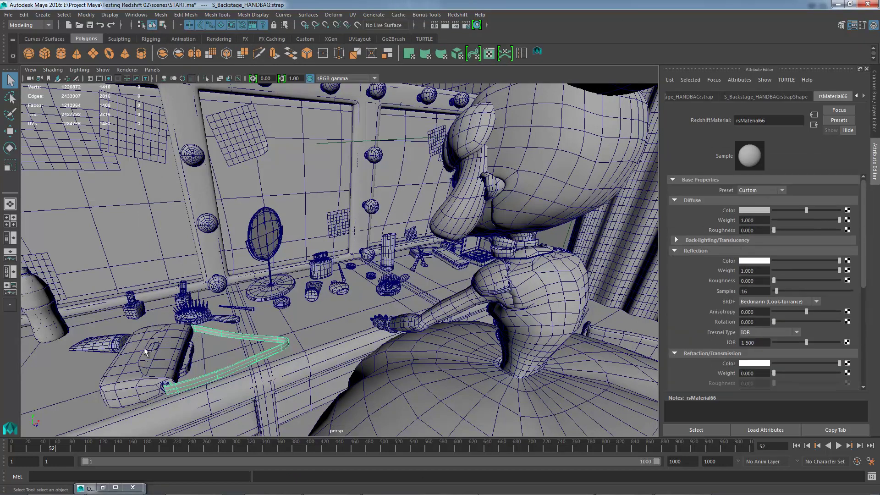
pyautogui.click(193, 350)
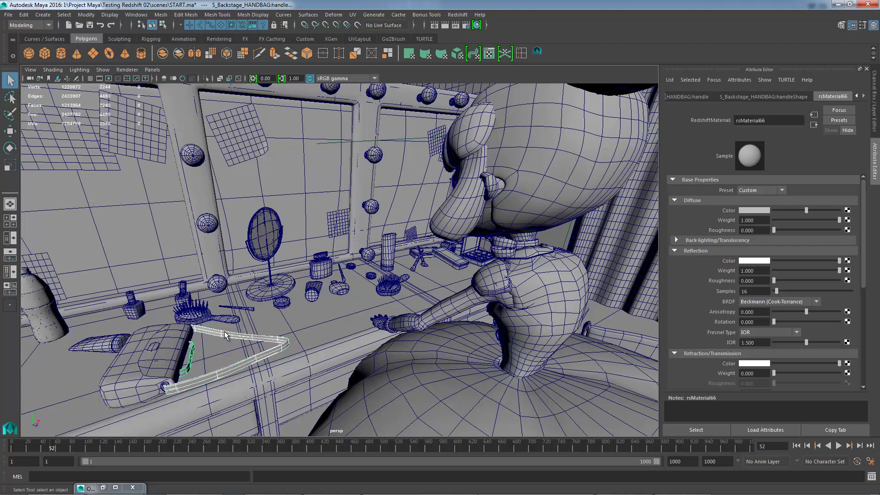
pyautogui.moveTo(225, 331); pyautogui.dragTo(261, 467, button='right')
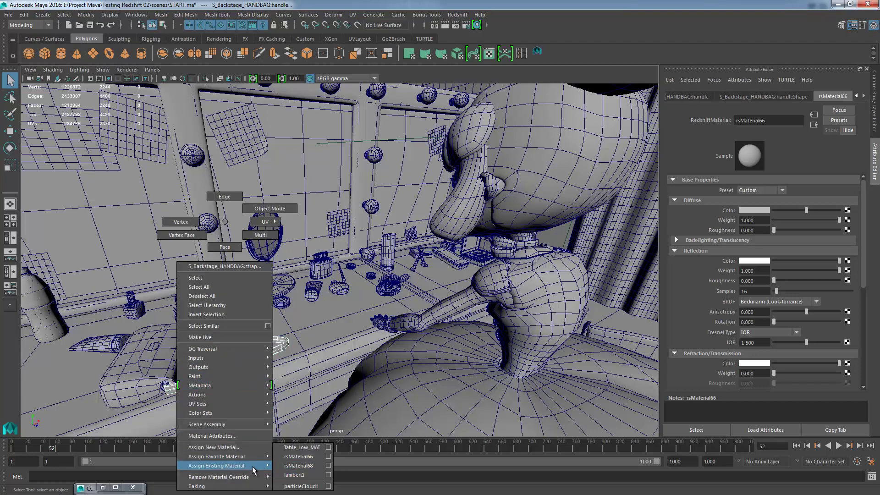
pyautogui.click(292, 458)
# Step: Rename the material shown for the handbag's handle, rsMaterial66, as Bag_MAT
pyautogui.doubleClick(784, 123)
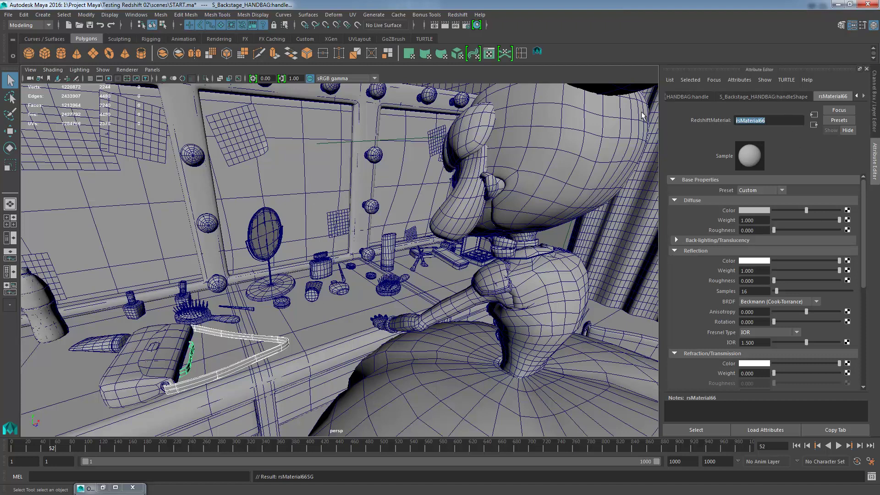
pyautogui.write('Bag_MAT')
pyautogui.press('Return')
# Step: Reopen the Render View and start an IPR render from RenderCam to check the handbag's strap and handle
pyautogui.click(436, 26)
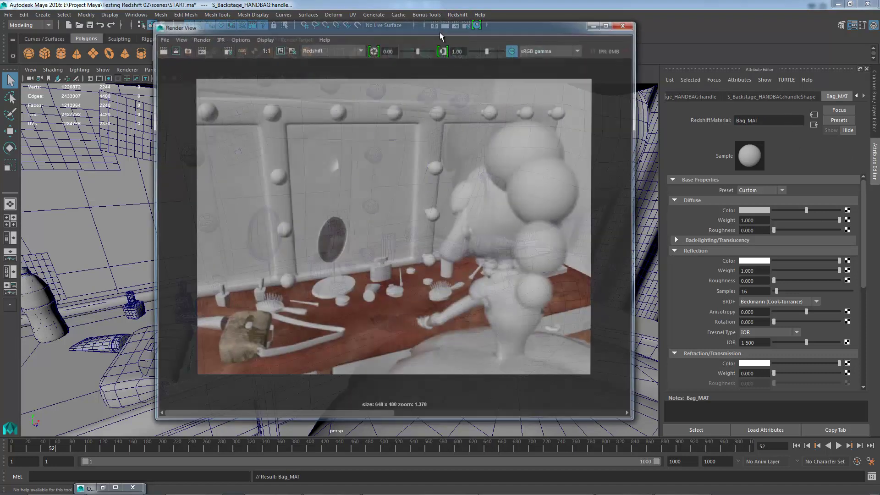
pyautogui.click(218, 37)
pyautogui.moveTo(245, 65)
pyautogui.click(359, 85)
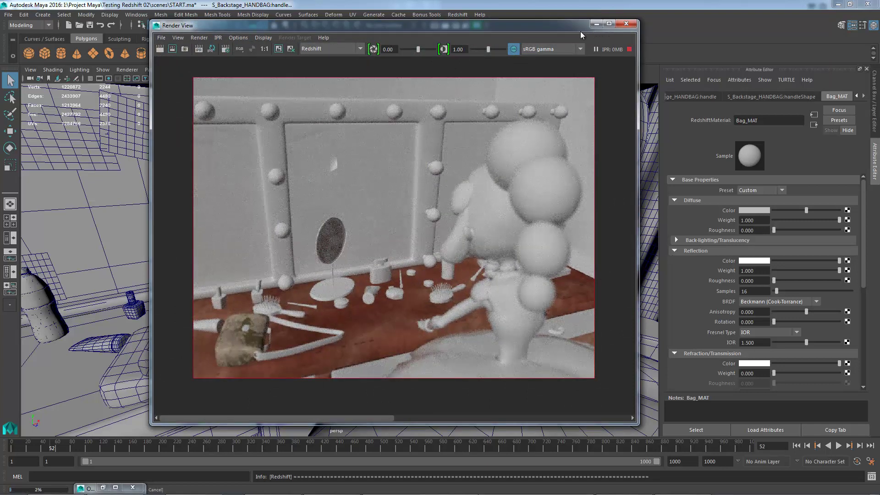
# Step: Move the Render View off the handbag and assign the handbag body's rsMaterial68 to its handle and strap
pyautogui.moveTo(453, 28); pyautogui.dragTo(538, 63)
pyautogui.click(188, 343)
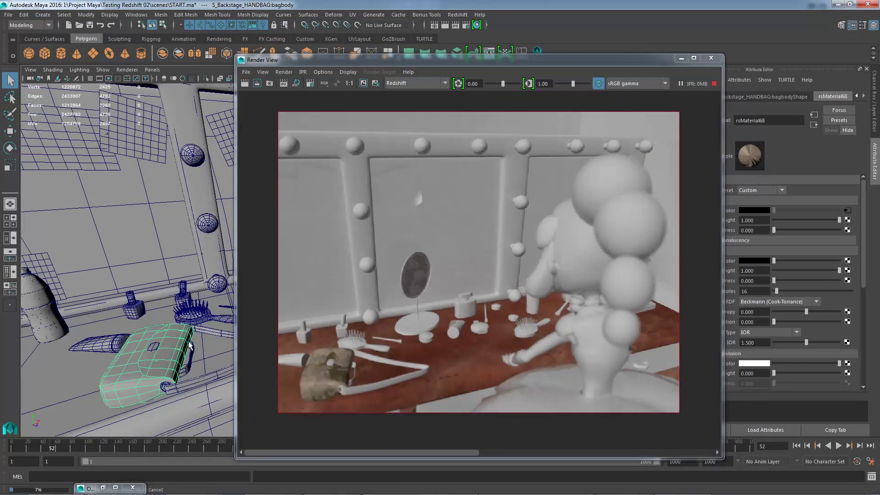
pyautogui.click(190, 356)
pyautogui.click(216, 336)
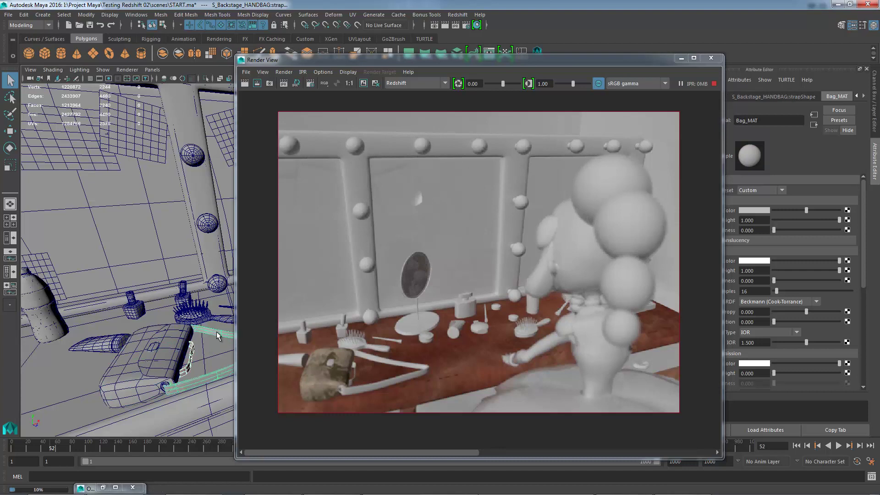
pyautogui.moveTo(216, 334); pyautogui.dragTo(289, 466, button='right')
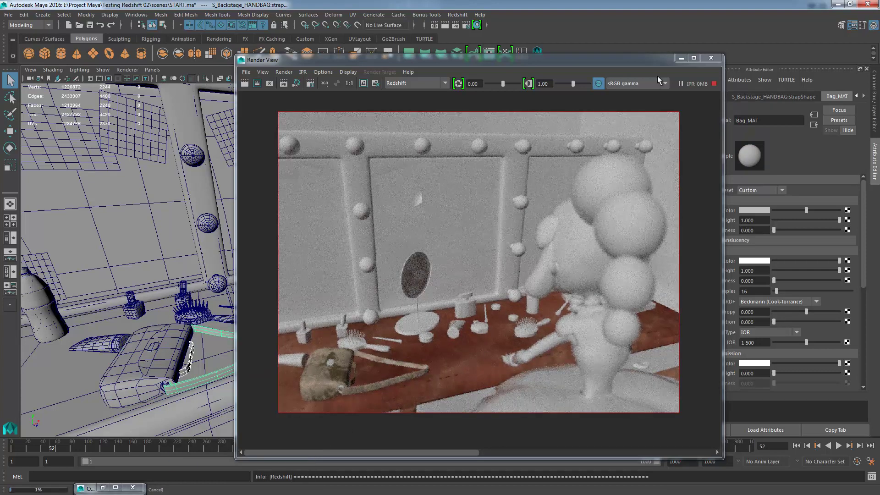
# Step: Rename the handbag body's material as Bag_MAT1, check the IPR preview and minimize the Render View
pyautogui.moveTo(630, 60); pyautogui.dragTo(492, 421)
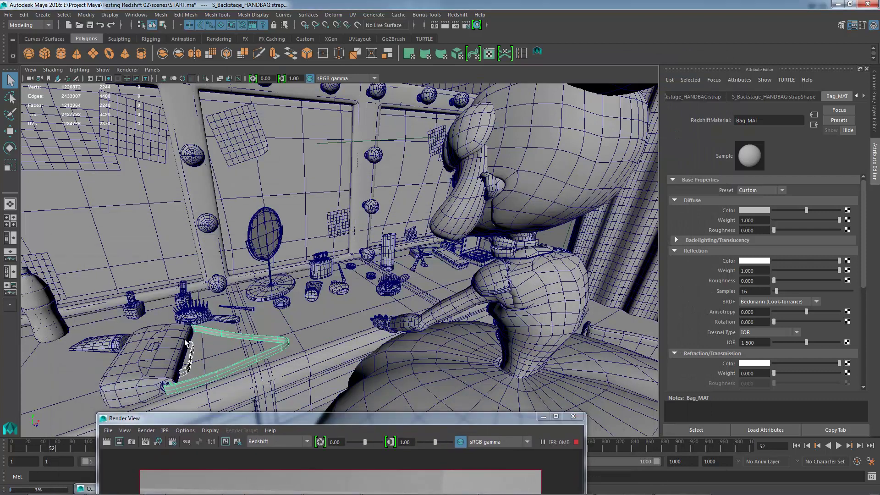
pyautogui.click(147, 362)
pyautogui.moveTo(768, 121); pyautogui.dragTo(718, 118)
pyautogui.write('Ba')
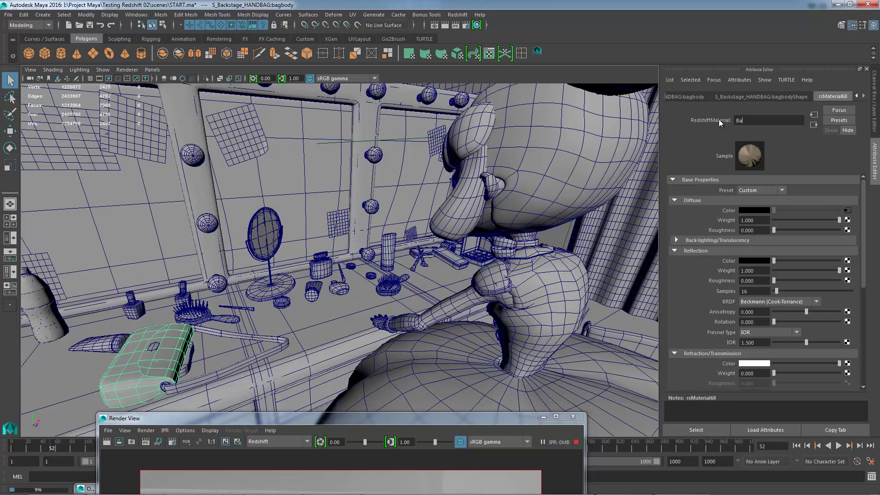
pyautogui.write('t_g_MAT1')
pyautogui.press('Return')
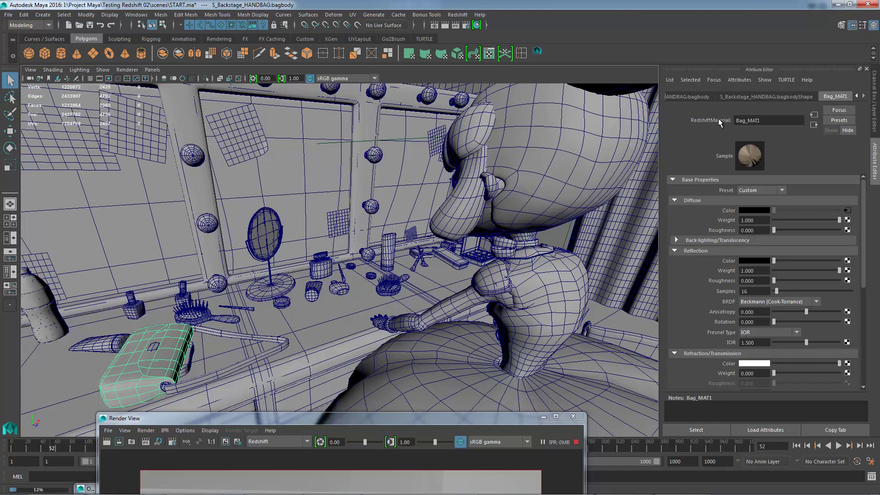
pyautogui.moveTo(454, 420); pyautogui.dragTo(507, 94)
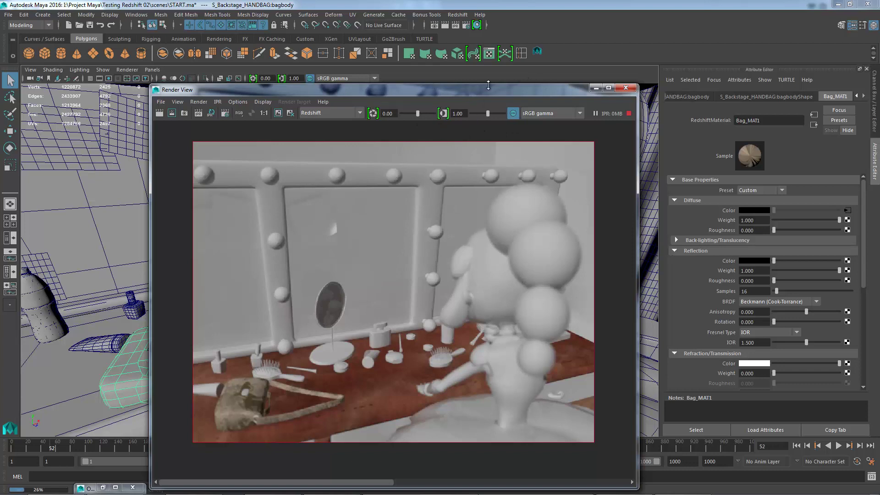
pyautogui.click(592, 91)
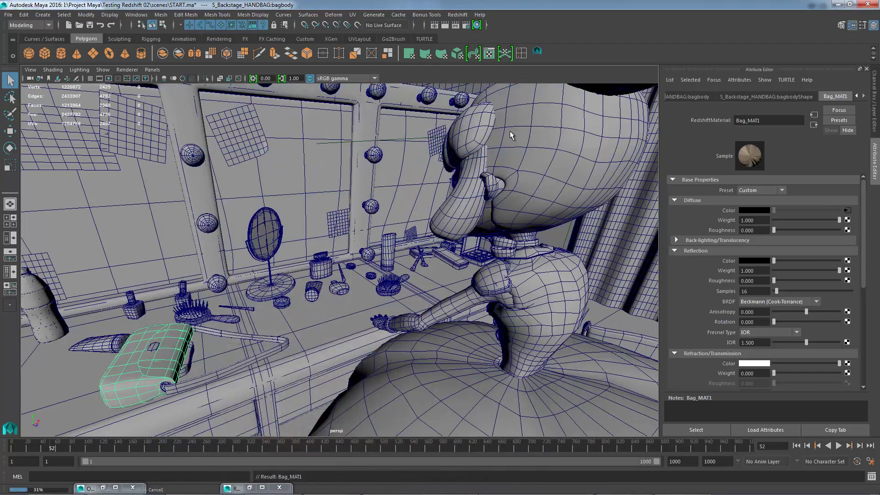
# Step: Assign a new RedshiftMaterial to the Mirror_Table frame and name it Mirror_Frame_MAT
pyautogui.click(362, 111)
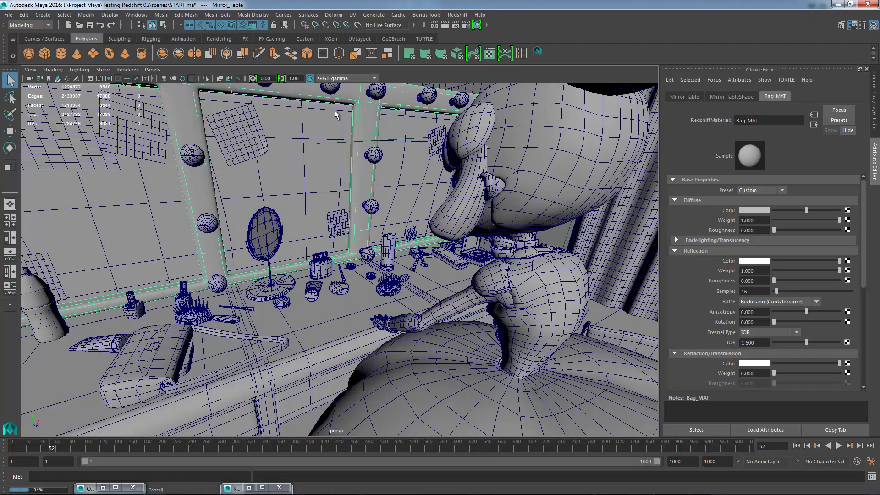
pyautogui.moveTo(359, 134)
pyautogui.keyDown('alt'); pyautogui.mouseDown()
pyautogui.moveTo(360, 201)
pyautogui.moveTo(349, 204)
pyautogui.moveTo(344, 140)
pyautogui.mouseUp(); pyautogui.keyUp('alt')
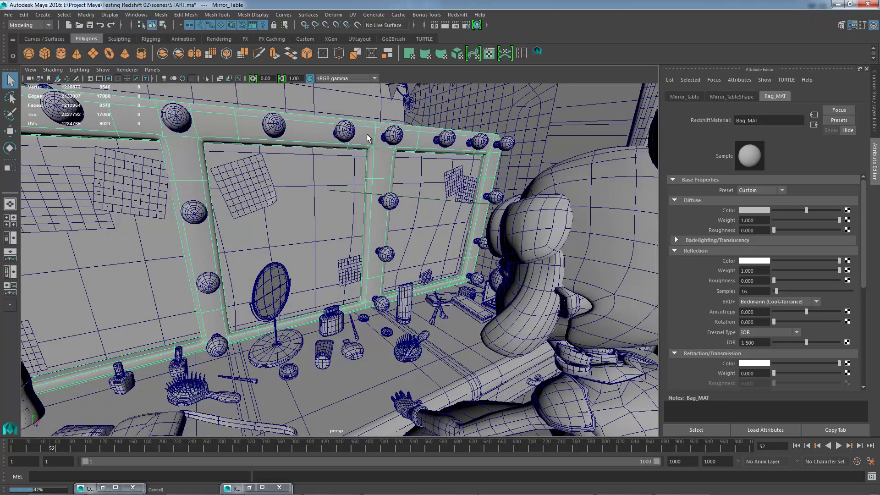
pyautogui.rightClick(366, 137)
pyautogui.rightClick(371, 132)
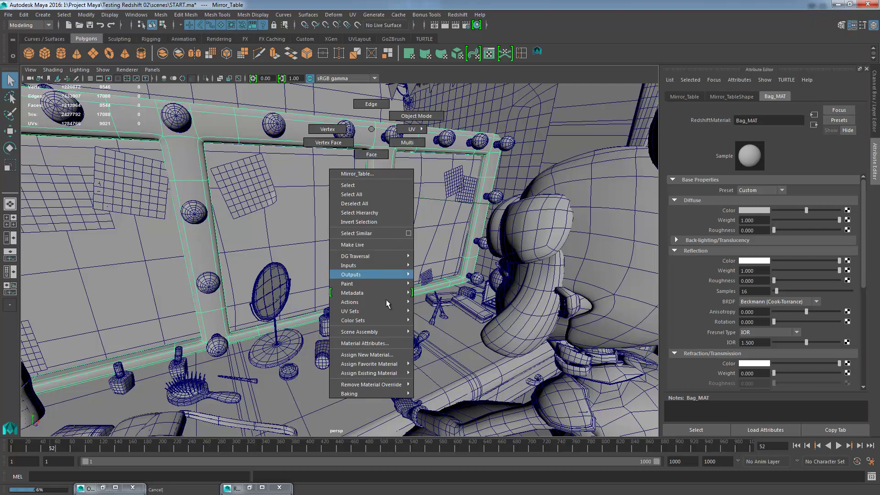
pyautogui.click(388, 356)
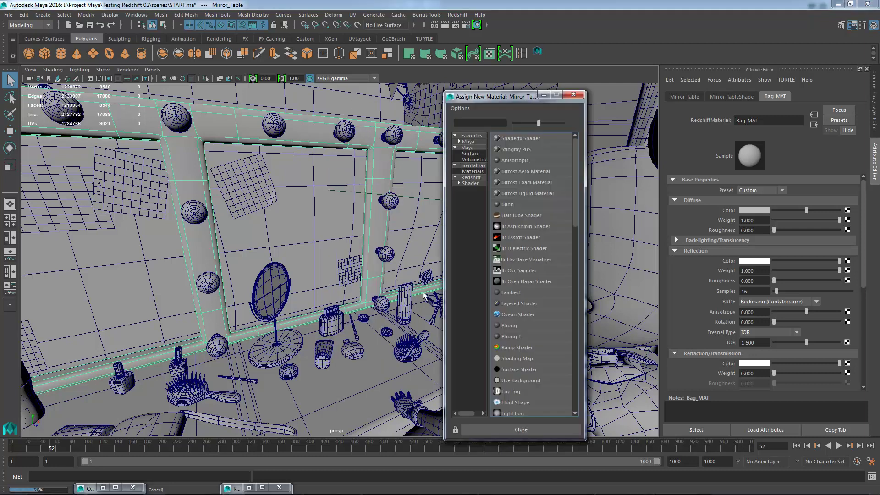
pyautogui.click(470, 178)
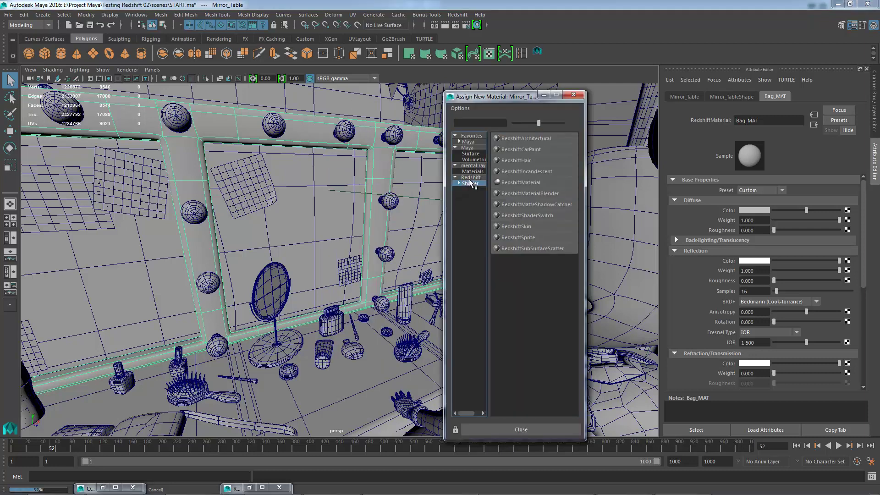
pyautogui.click(521, 182)
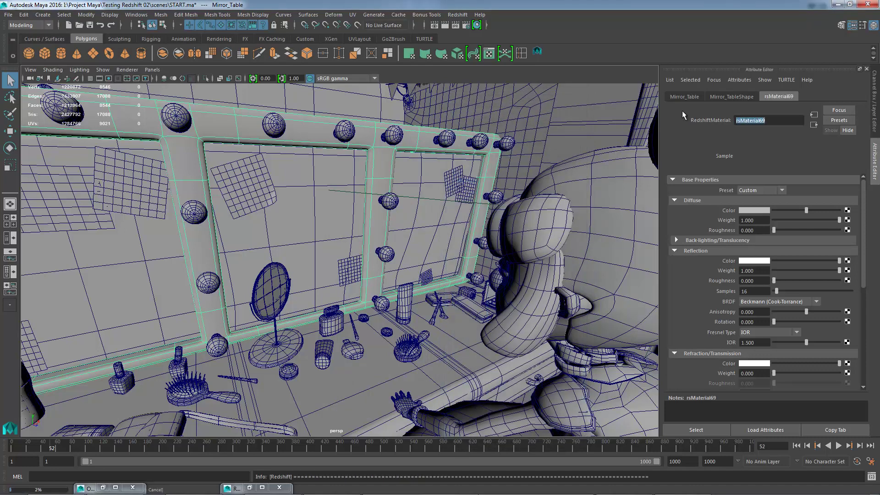
pyautogui.write('Mirror_Frame_MAT')
pyautogui.press('Return')
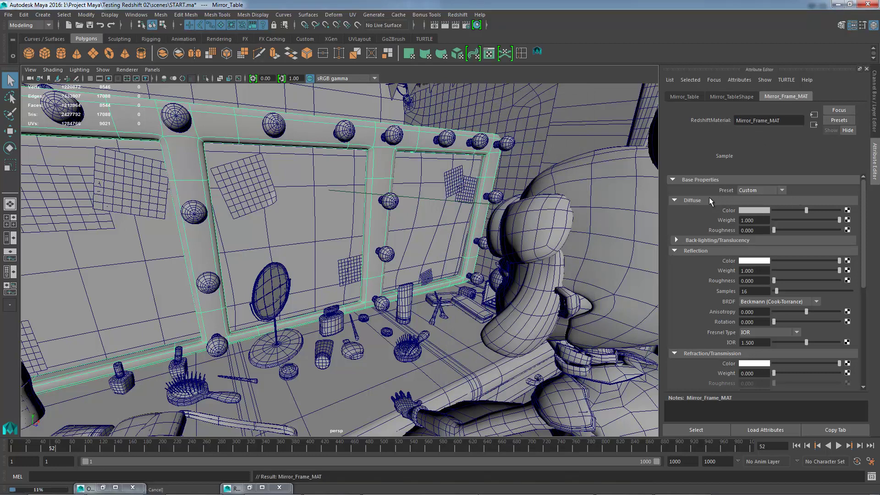
# Step: Connect a File texture to Mirror_Frame_MAT's diffuse color and load MirrorFrame_Low_lambert1_BaseColor.tif
pyautogui.click(847, 211)
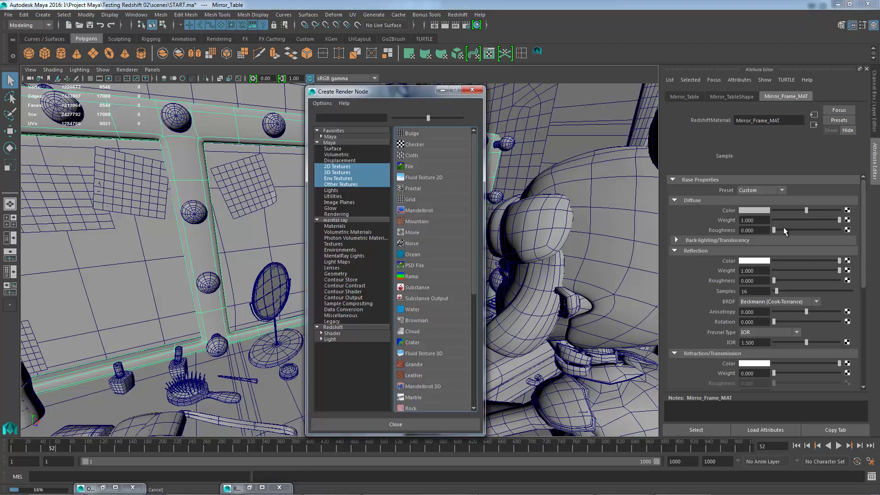
pyautogui.click(410, 167)
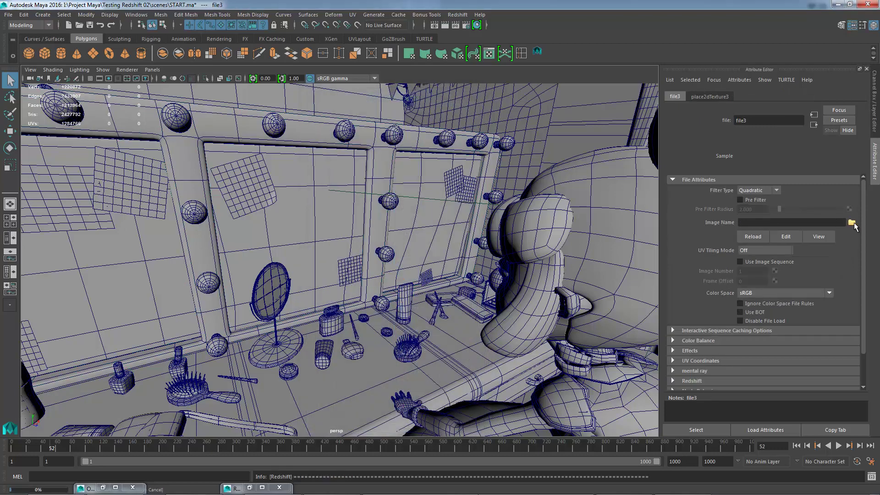
pyautogui.click(852, 223)
pyautogui.click(222, 212)
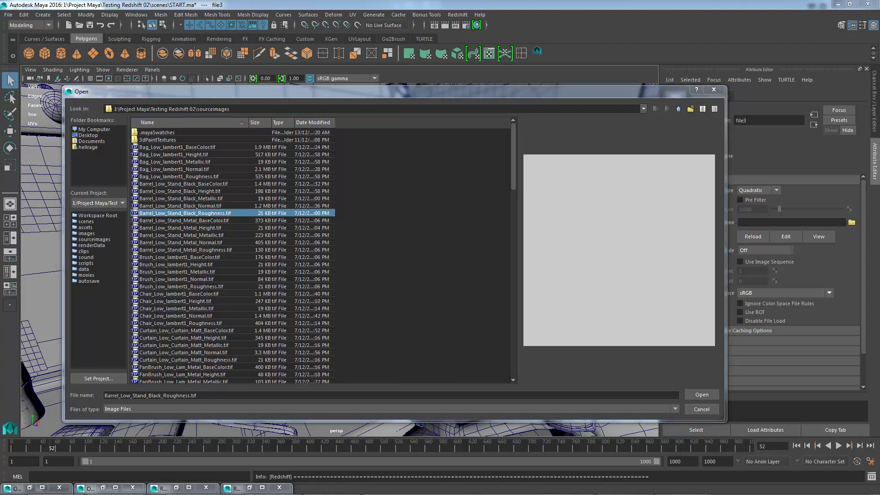
pyautogui.press('m')
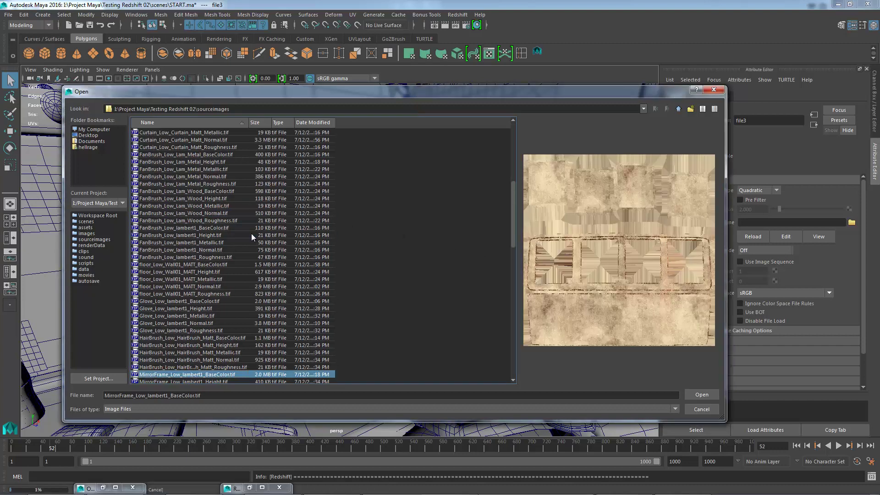
pyautogui.scroll(-3, 273, 296)
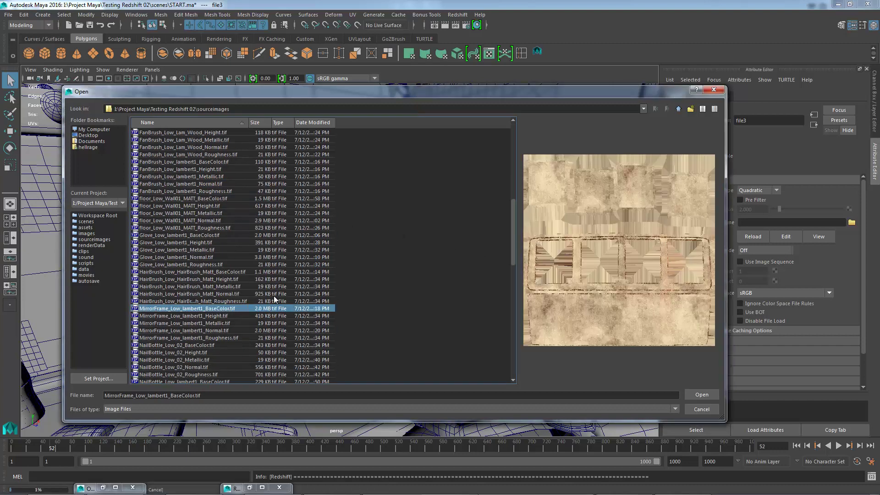
pyautogui.click(702, 395)
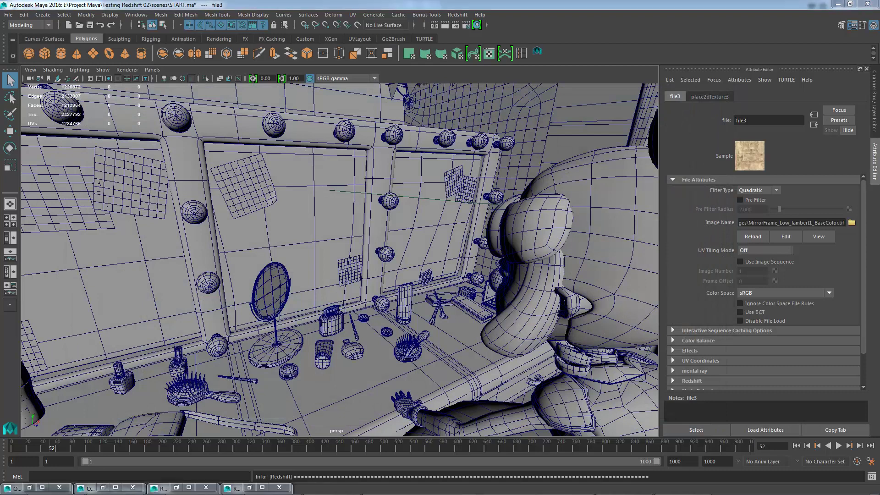
# Step: Return to Mirror_Frame_MAT and set its reflection color to black
pyautogui.click(814, 125)
pyautogui.click(436, 24)
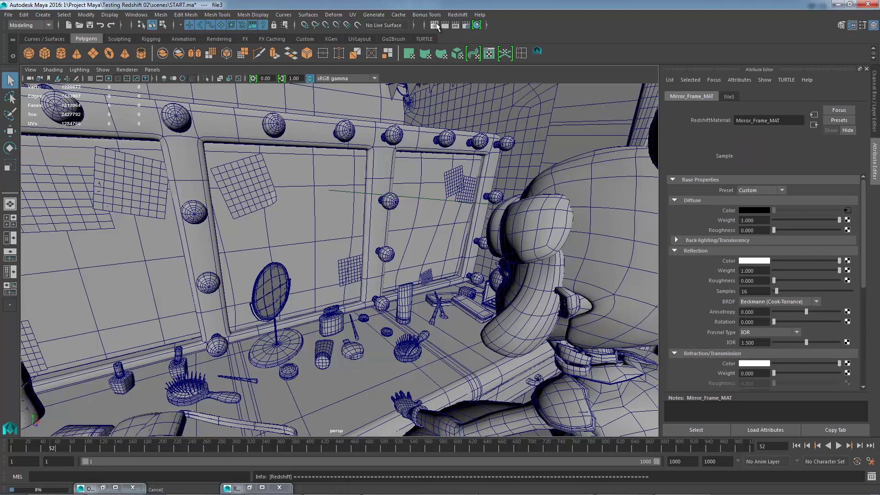
pyautogui.moveTo(839, 261); pyautogui.dragTo(758, 258)
# Step: Run an IPR render from RenderCam to check the mirror frame's base color, then close the Render View
pyautogui.click(435, 24)
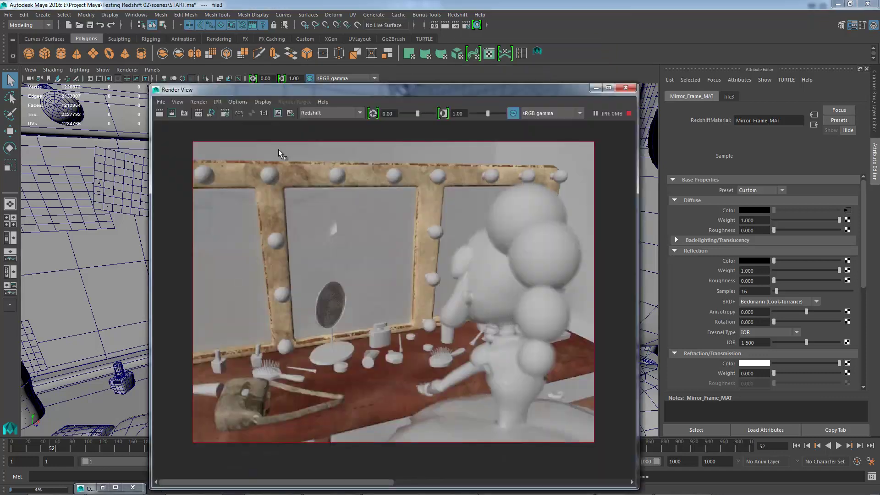
pyautogui.click(217, 102)
pyautogui.moveTo(267, 130)
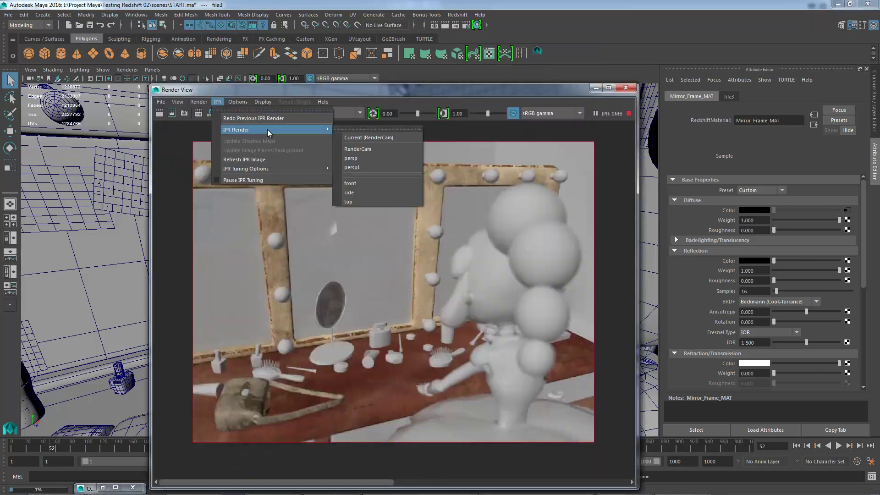
pyautogui.click(363, 149)
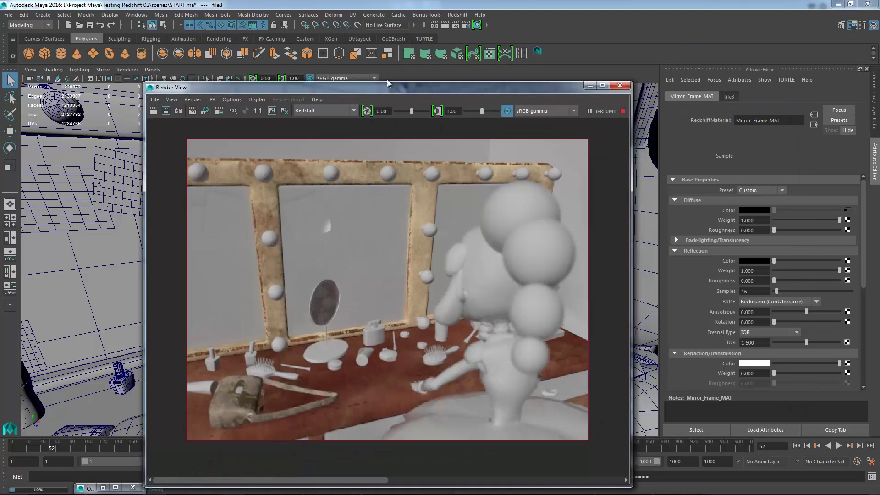
pyautogui.moveTo(387, 90); pyautogui.dragTo(319, 69)
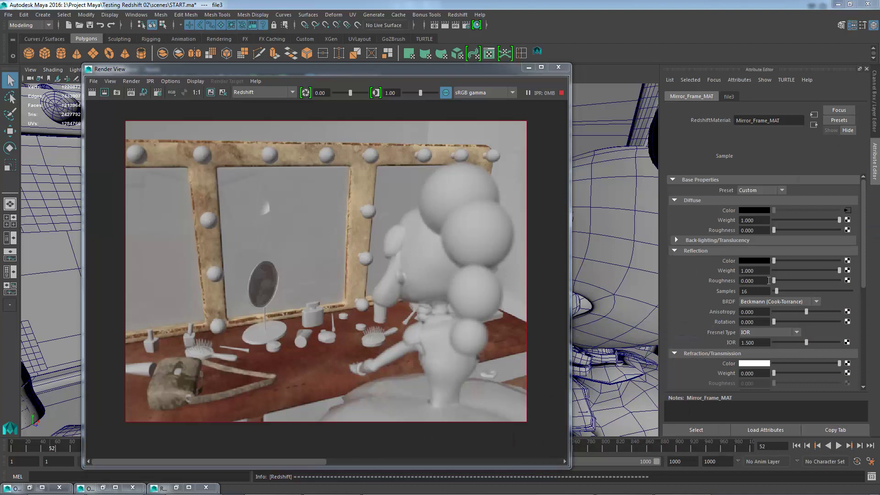
pyautogui.click(559, 68)
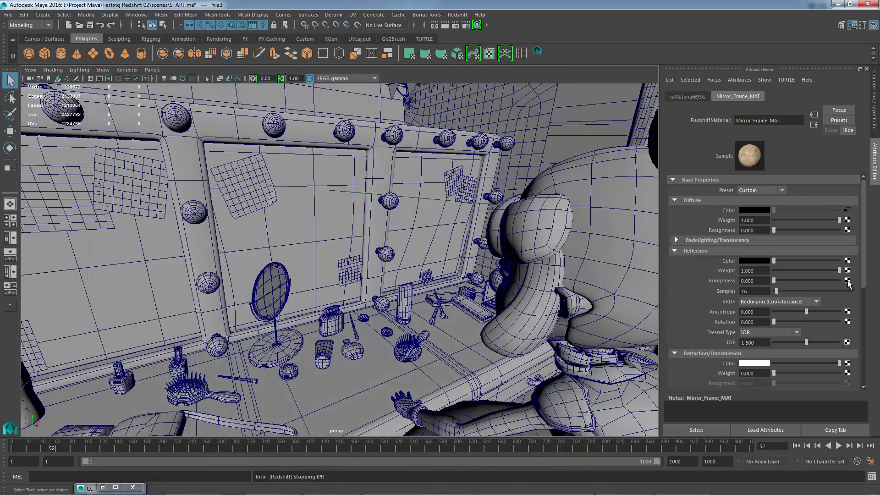
# Step: Connect a File texture to Mirror_Frame_MAT's reflection roughness, load MirrorFrame_Low_lambert1_Roughness.tif and set its color space to Raw
pyautogui.click(847, 281)
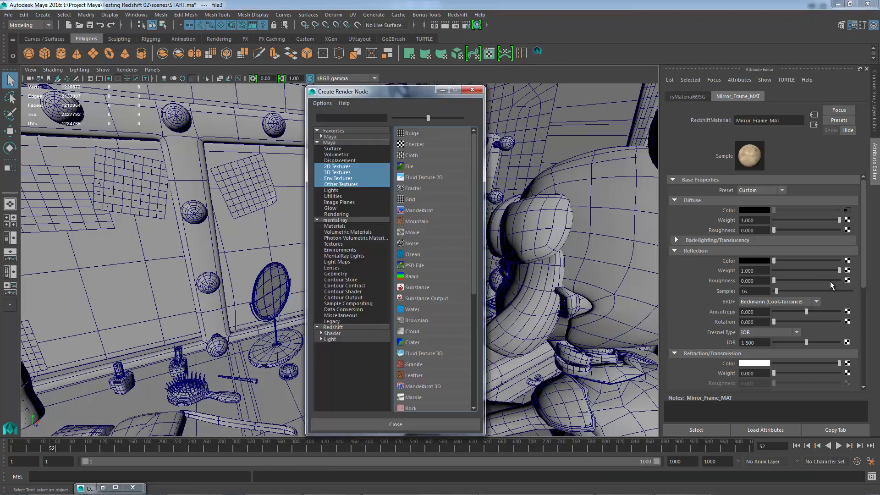
pyautogui.click(409, 167)
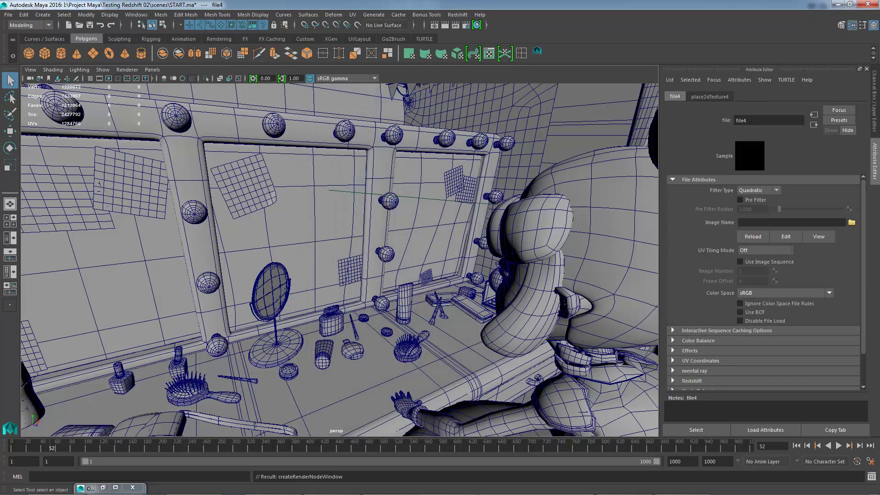
pyautogui.click(852, 222)
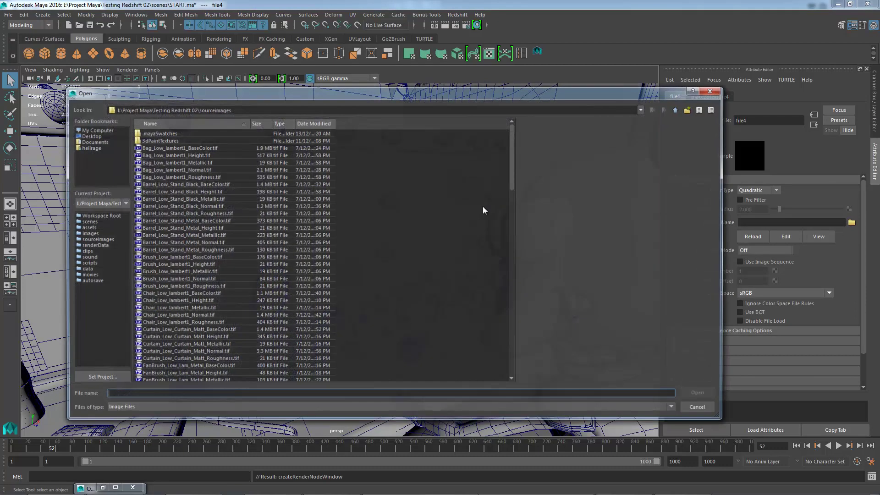
pyautogui.click(211, 221)
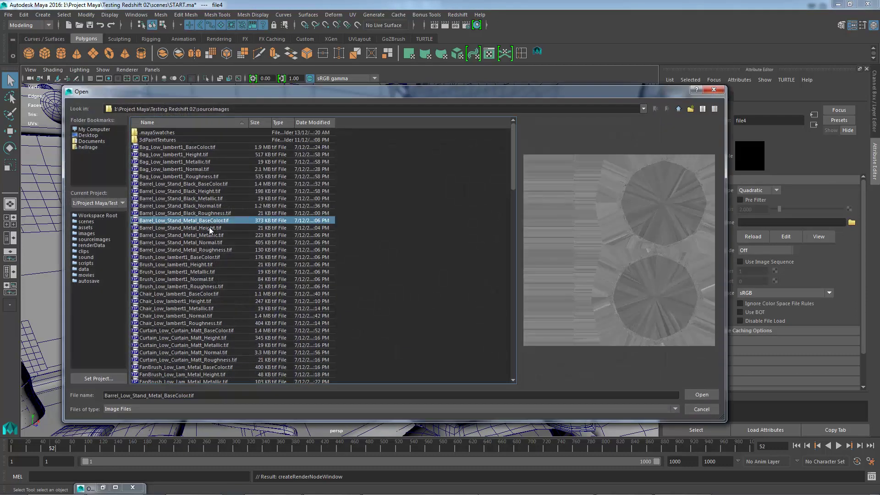
pyautogui.press('m')
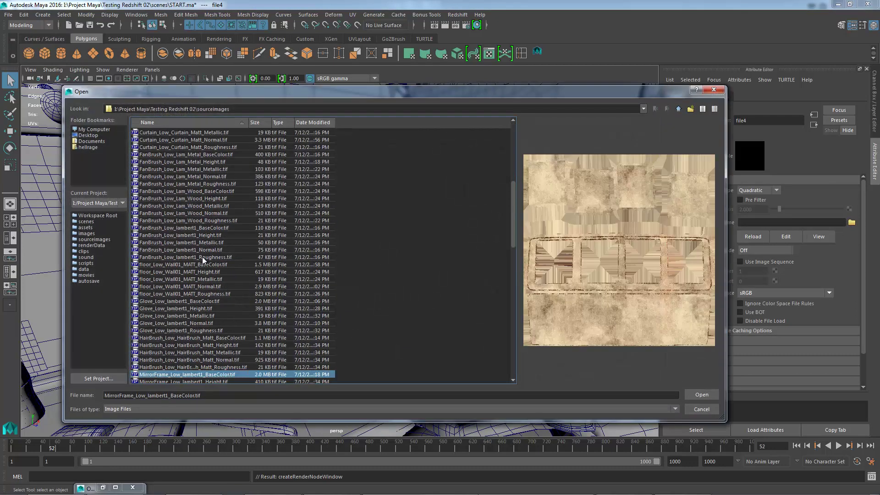
pyautogui.scroll(-2, 206, 279)
pyautogui.click(218, 338)
pyautogui.click(224, 353)
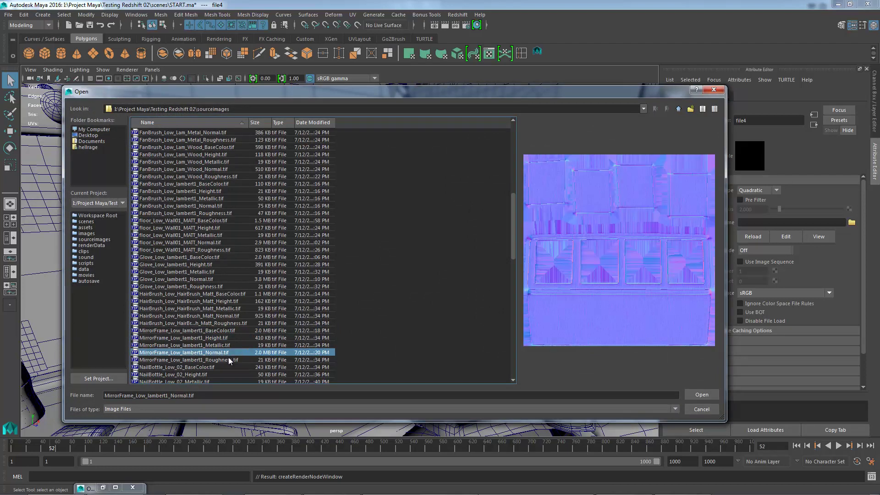
pyautogui.click(228, 360)
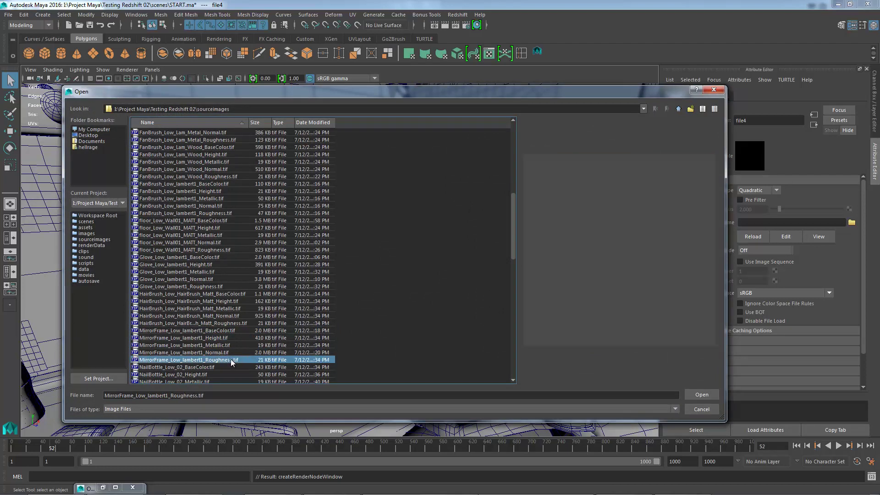
pyautogui.click(705, 397)
pyautogui.click(791, 293)
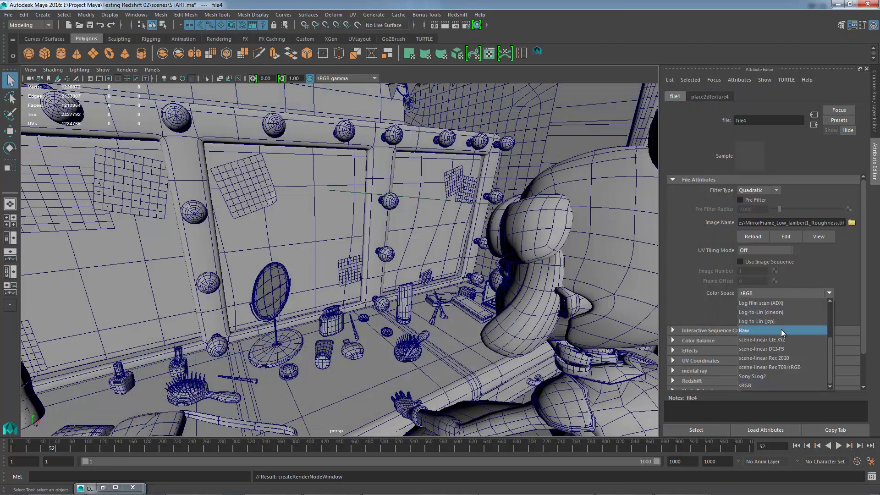
pyautogui.click(781, 330)
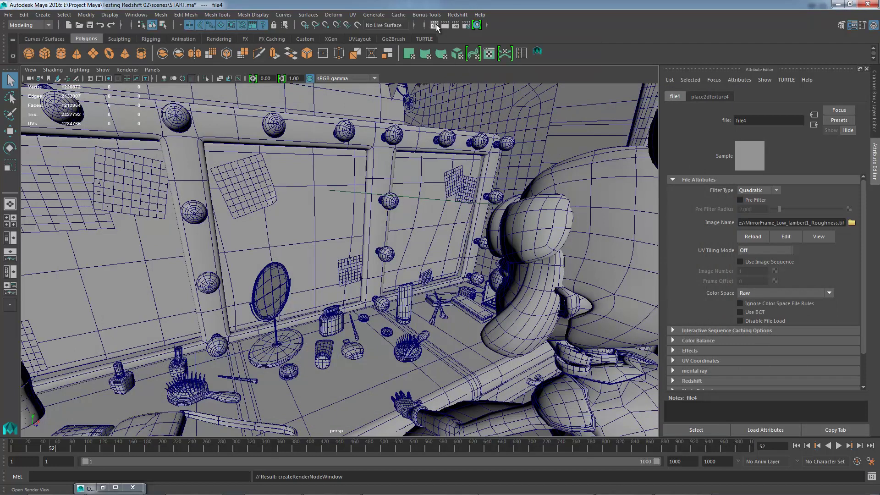
# Step: Start another IPR render from RenderCam to check the frame's roughness map, then minimize the Render View
pyautogui.click(436, 25)
pyautogui.click(151, 81)
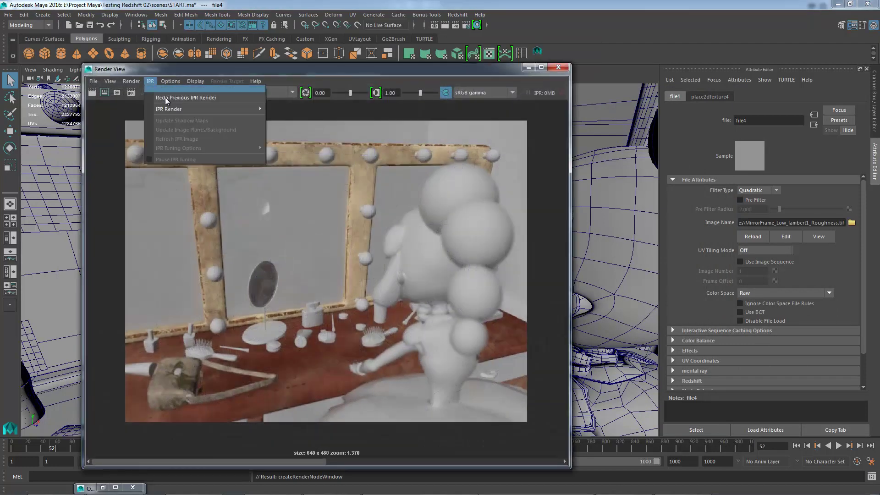
pyautogui.moveTo(256, 109)
pyautogui.click(300, 130)
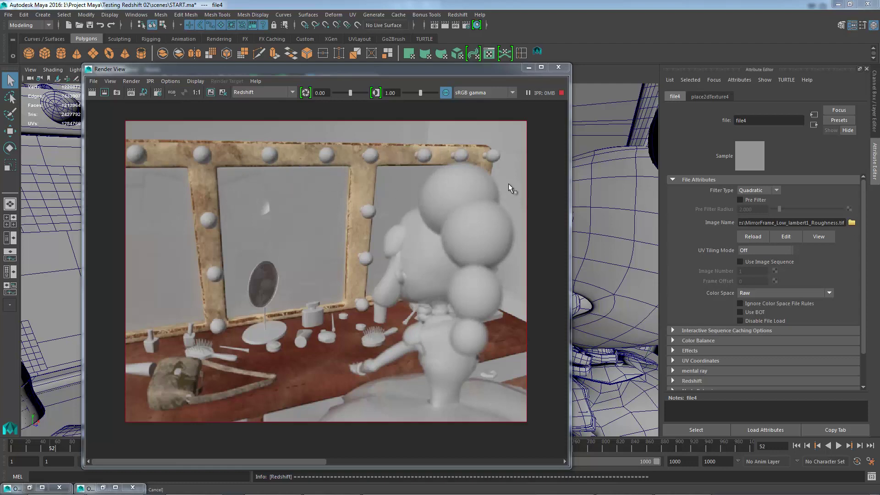
pyautogui.click(528, 67)
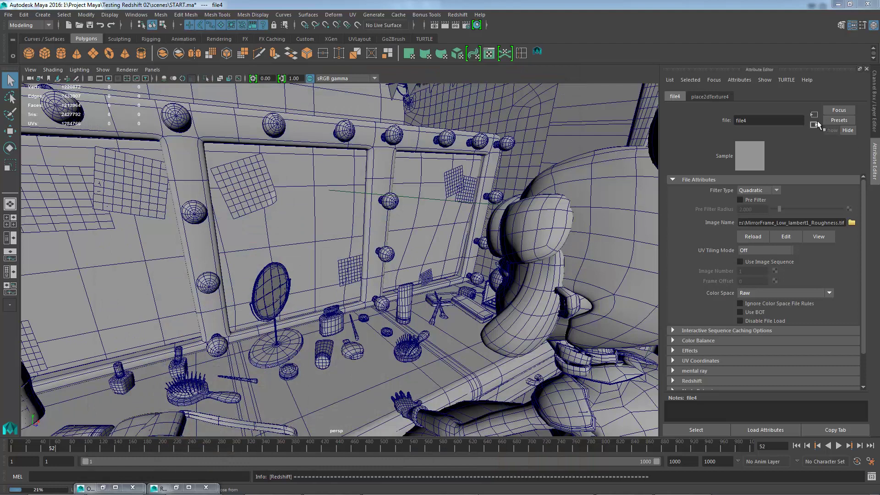
# Step: Connect a RedshiftNormalMap node to Mirror_Frame_MAT's overall bump map
pyautogui.click(814, 124)
pyautogui.scroll(-8, 793, 287)
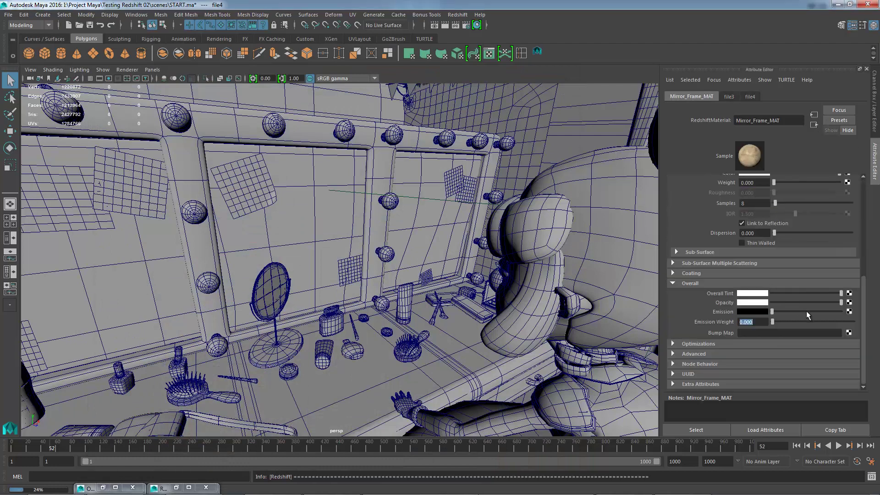
pyautogui.click(849, 333)
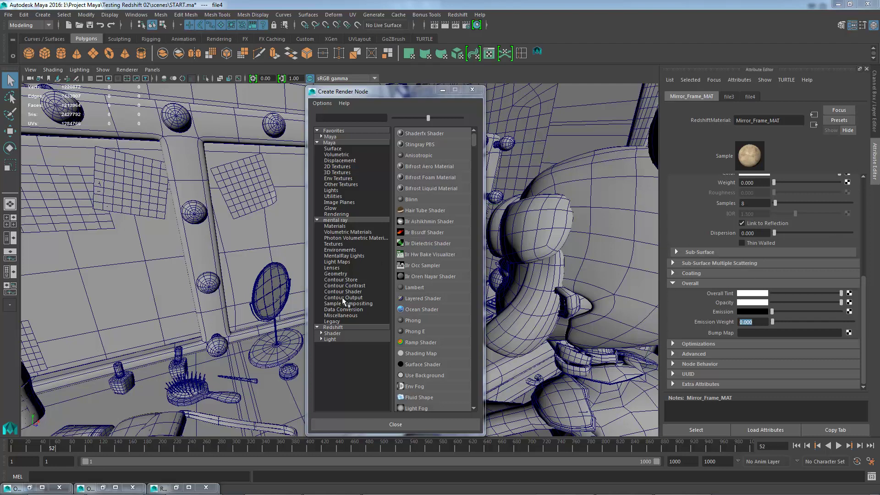
pyautogui.click(340, 327)
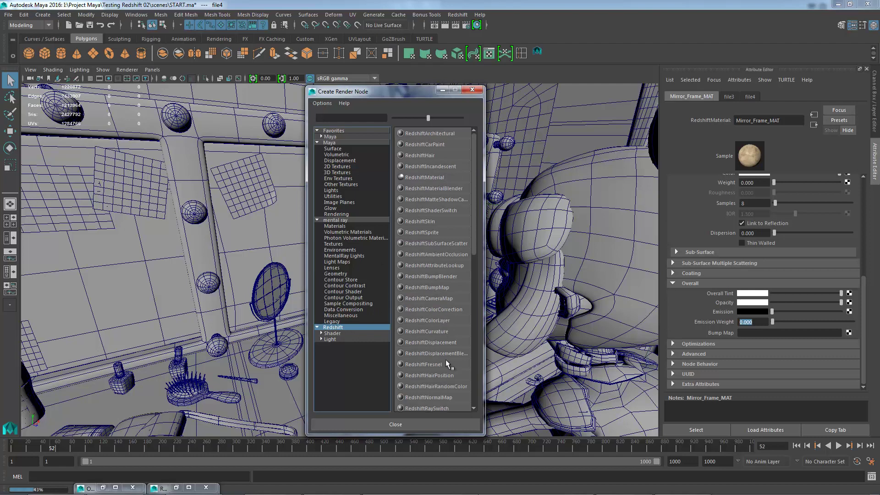
pyautogui.click(447, 397)
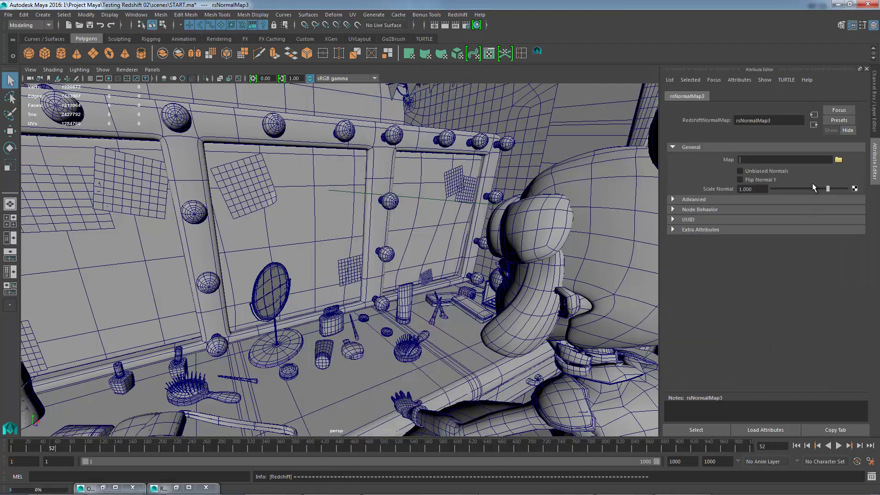
# Step: Load MirrorFrame_Low_lambert1_Normal.tif into the mirror frame's normal map node
pyautogui.click(839, 160)
pyautogui.doubleClick(159, 213)
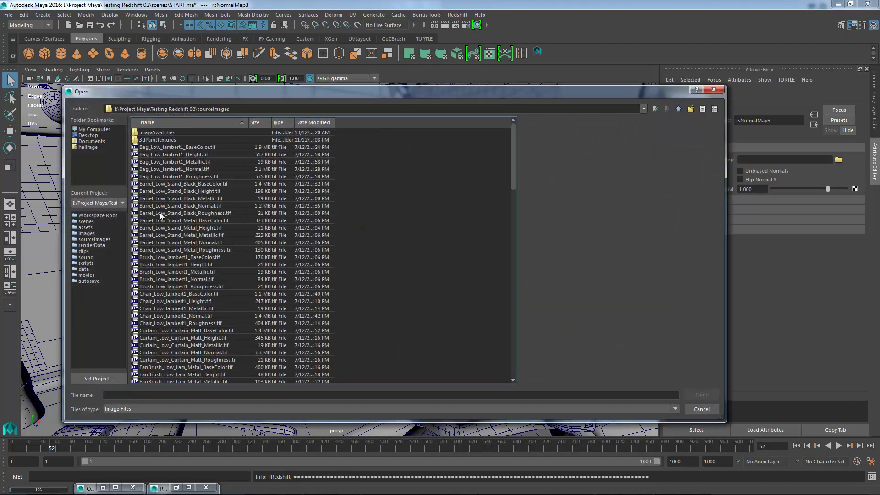
pyautogui.click(216, 280)
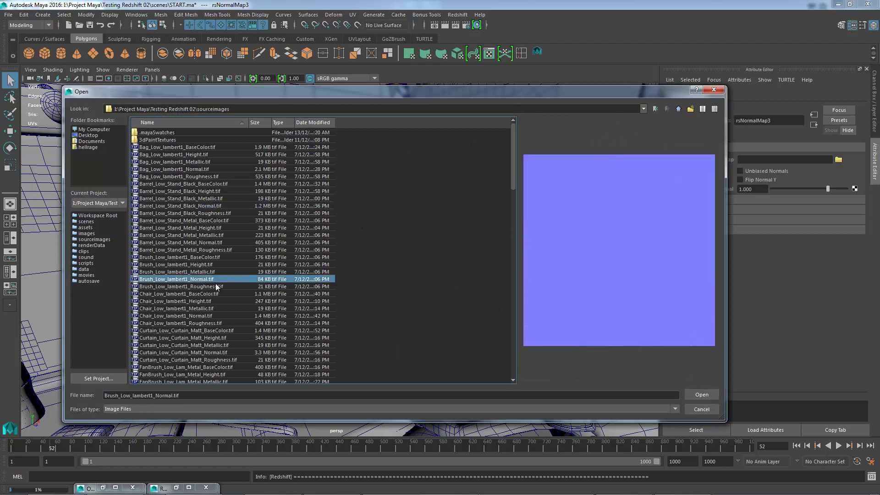
pyautogui.scroll(-3, 214, 288)
pyautogui.scroll(-1, 214, 293)
pyautogui.click(207, 243)
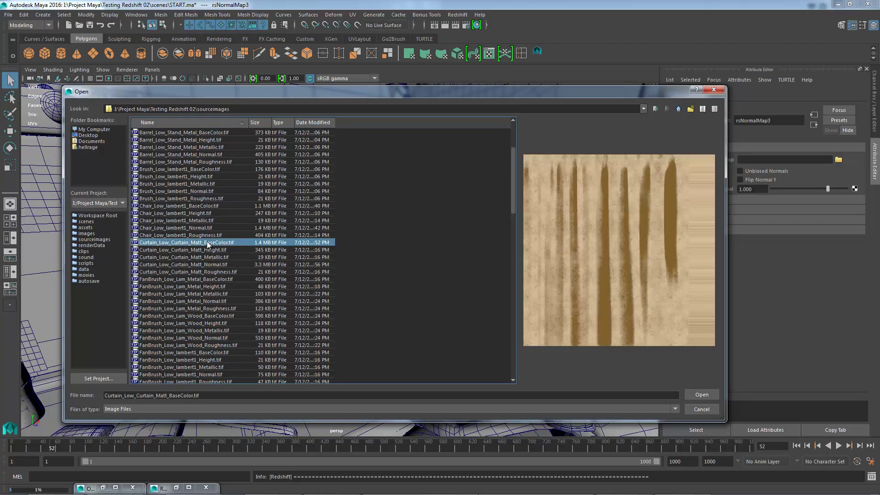
pyautogui.press('m')
pyautogui.scroll(-4, 240, 280)
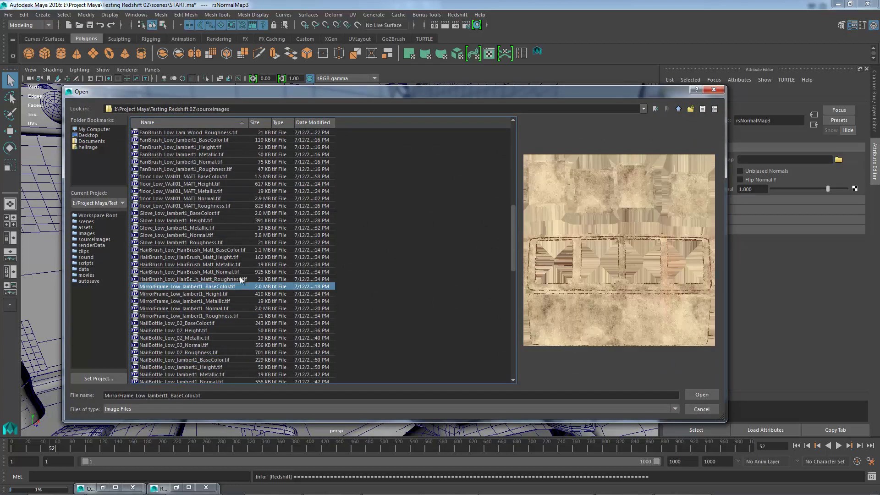
pyautogui.click(215, 309)
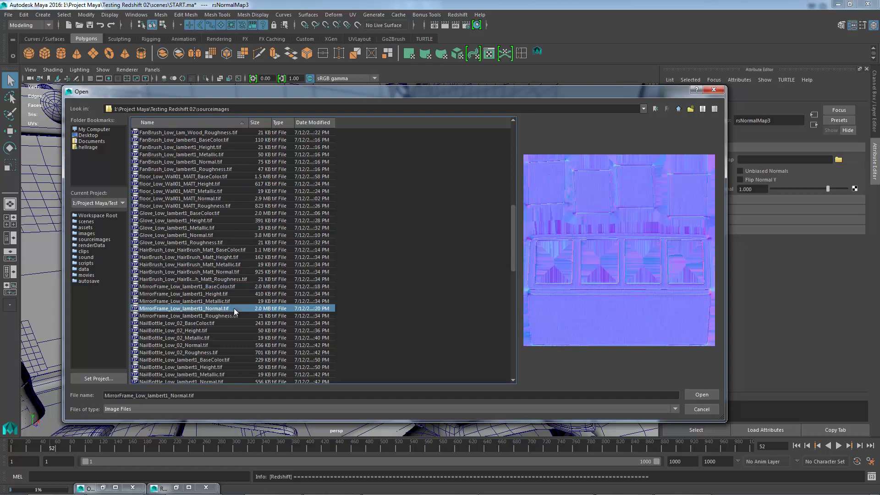
pyautogui.click(701, 394)
# Step: Set the mirror frame normal map's Scale Normal to -1 and check the frame in the Render View
pyautogui.click(763, 189)
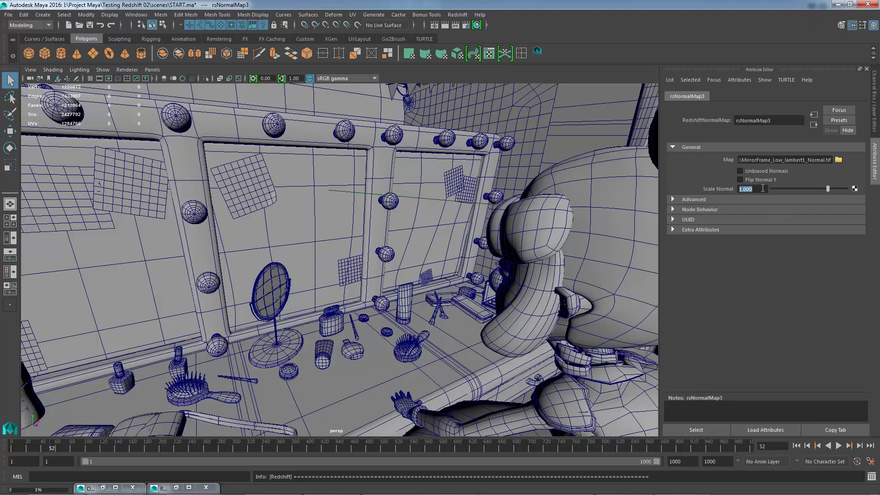
pyautogui.write('-1')
pyautogui.press('Return')
pyautogui.click(441, 26)
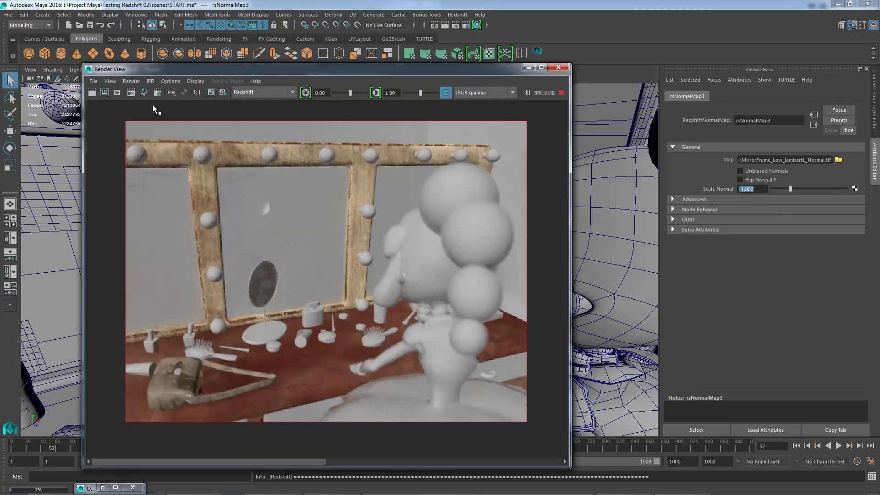
# Step: Refresh the IPR render with the test resolution at Render Settings (640x480), then close the Render View
pyautogui.click(132, 93)
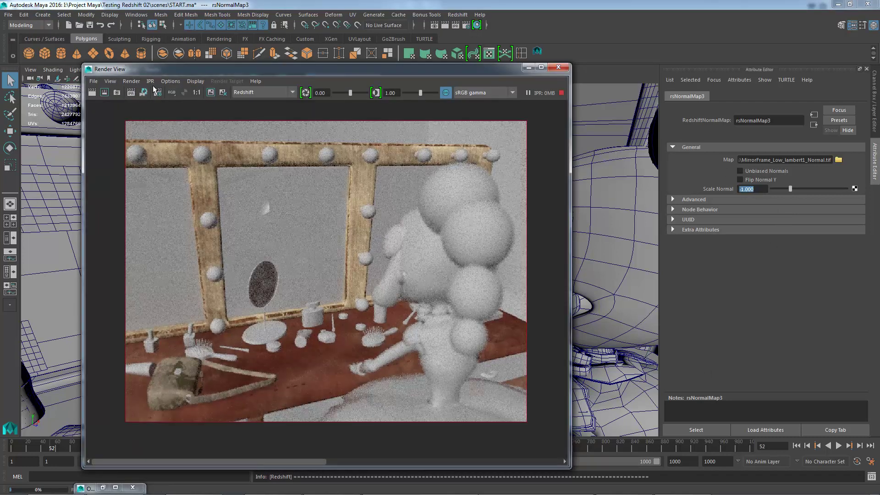
pyautogui.click(170, 81)
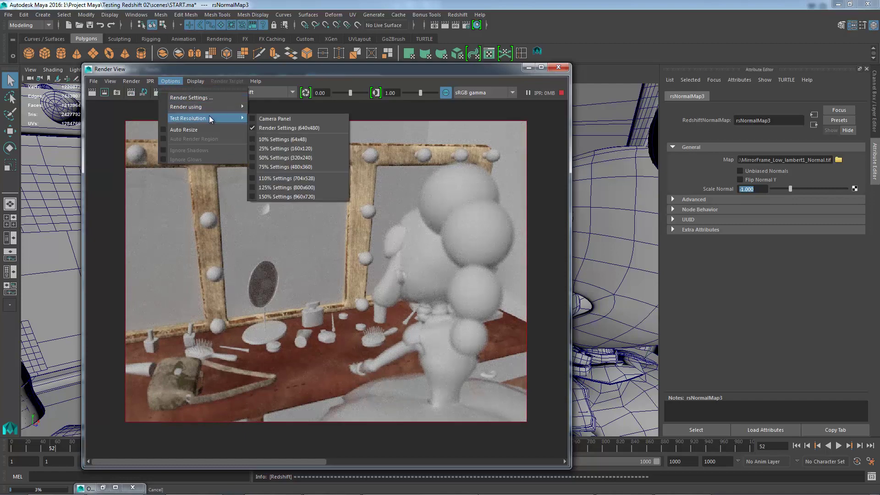
pyautogui.moveTo(151, 82)
pyautogui.moveTo(200, 109)
pyautogui.click(289, 127)
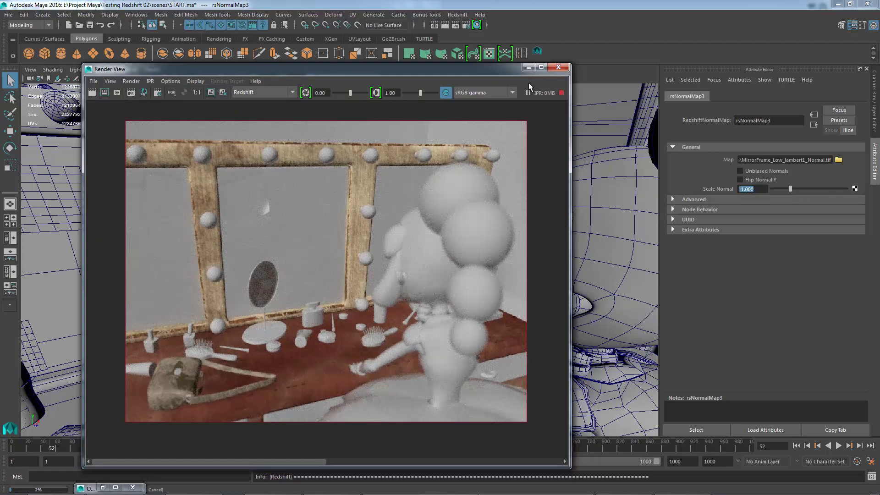
pyautogui.click(559, 72)
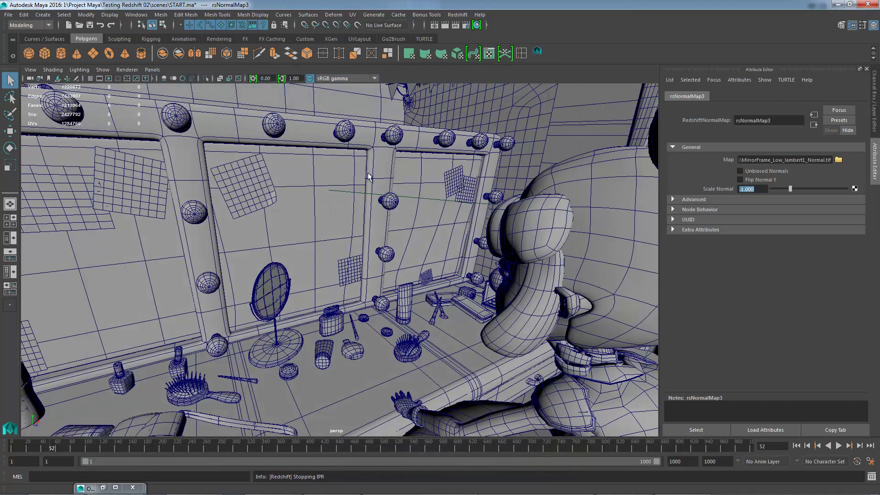
# Step: Assign a new RedshiftMaterial to the three large mirror glass panels inside the frame
pyautogui.click(302, 182)
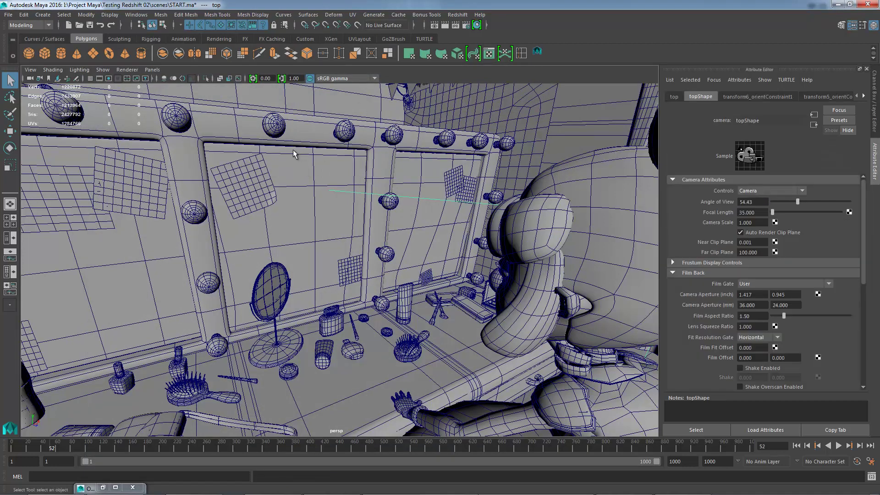
pyautogui.click(305, 163)
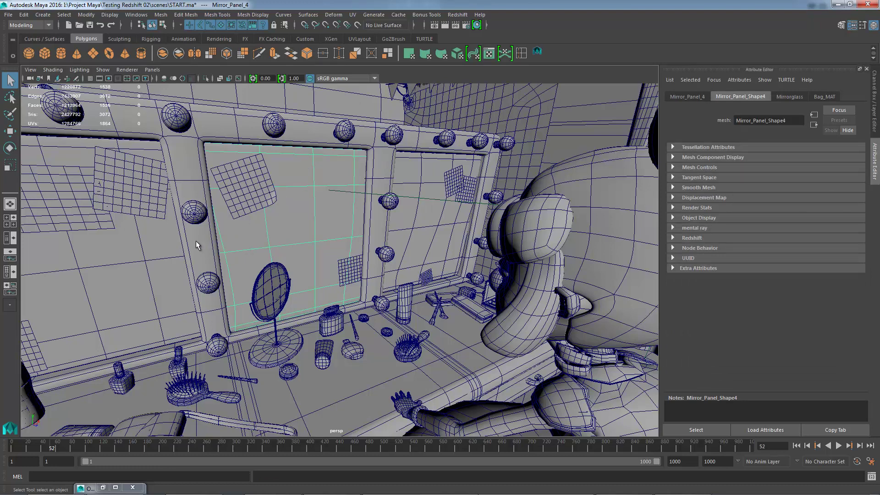
pyautogui.click(161, 259)
pyautogui.keyDown('shift'); pyautogui.click(304, 218); pyautogui.keyUp('shift')
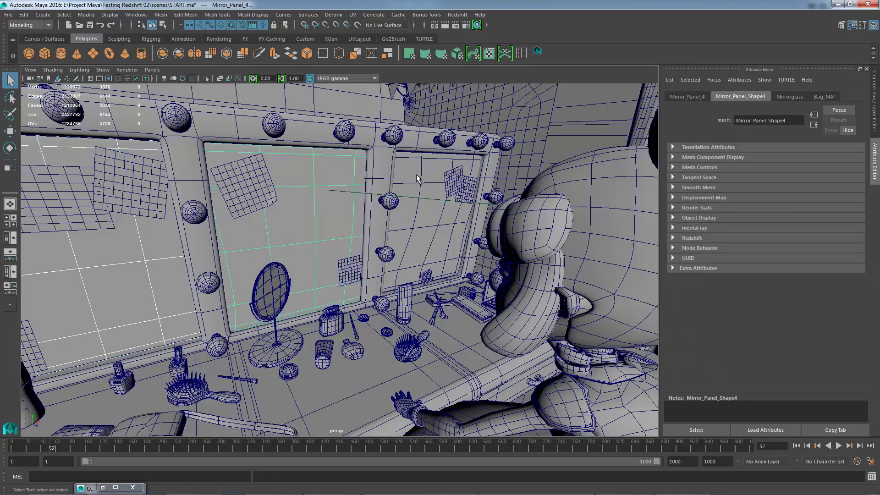
pyautogui.keyDown('shift'); pyautogui.click(418, 176); pyautogui.keyUp('shift')
pyautogui.moveTo(313, 171); pyautogui.dragTo(323, 400, button='right')
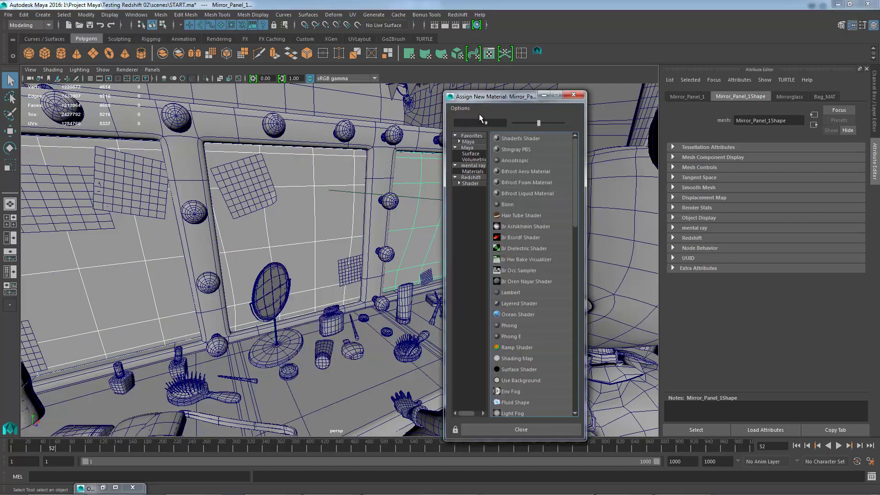
pyautogui.click(471, 178)
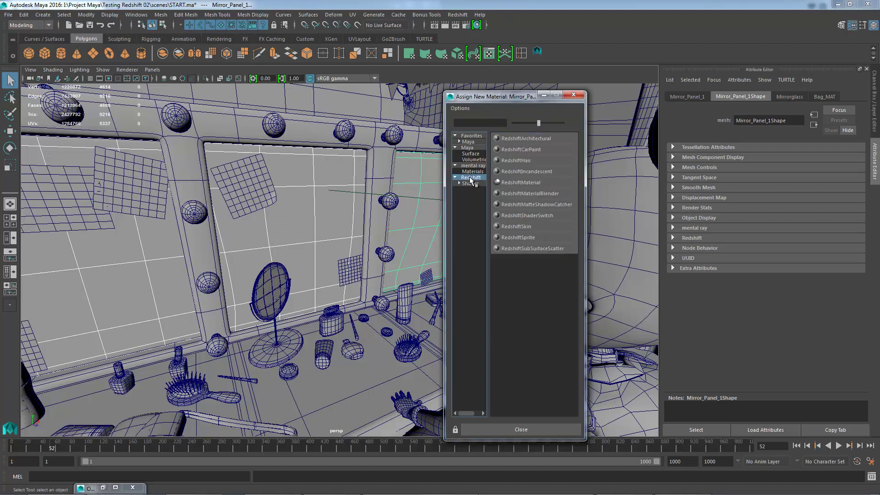
pyautogui.click(519, 182)
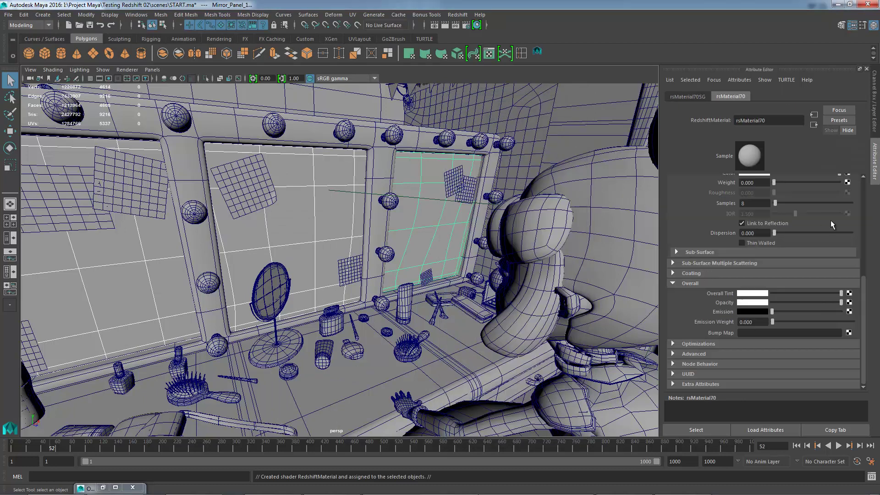
# Step: Set the mirror glass material's diffuse weight to 0 and start an IPR render from RenderCam
pyautogui.scroll(5, 866, 223)
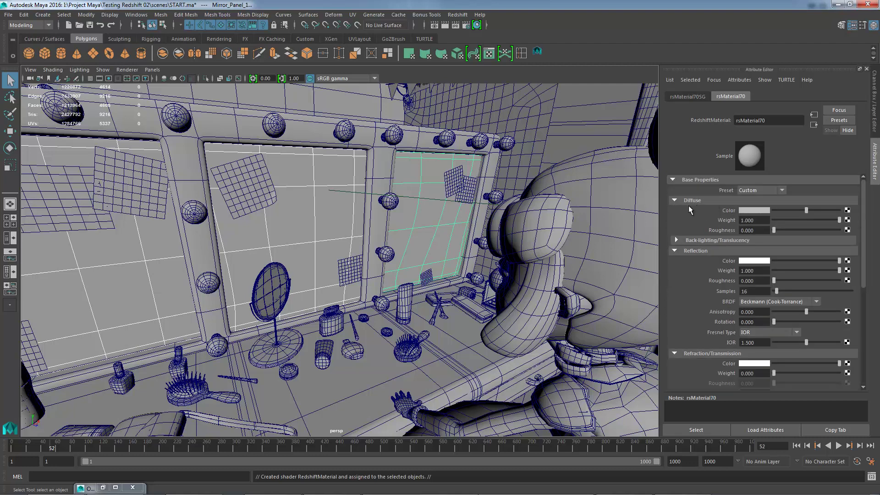
pyautogui.click(776, 219)
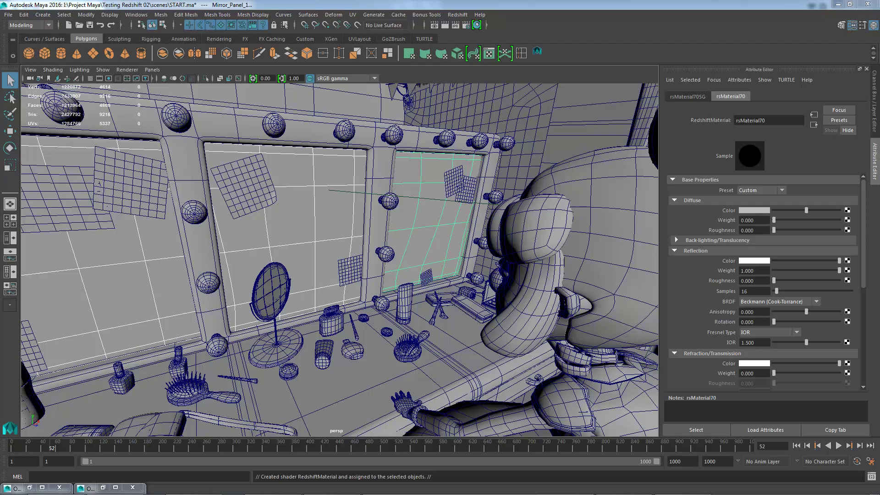
pyautogui.click(436, 26)
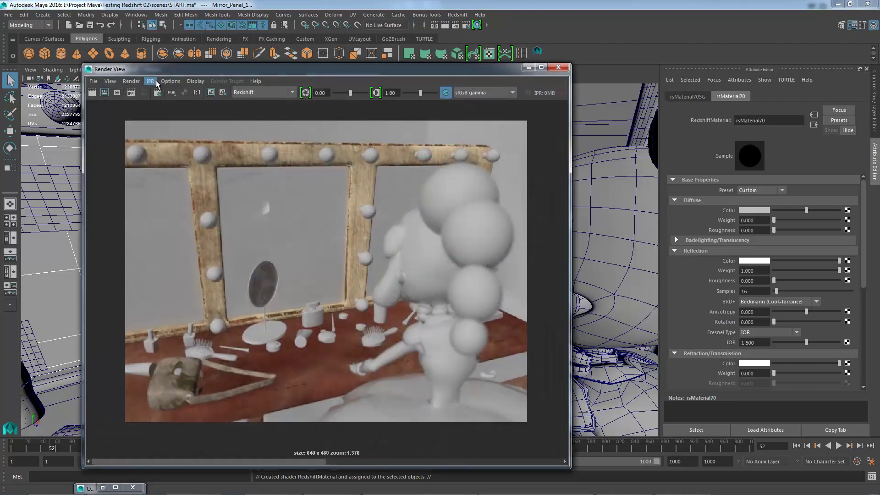
pyautogui.click(151, 81)
pyautogui.moveTo(167, 109)
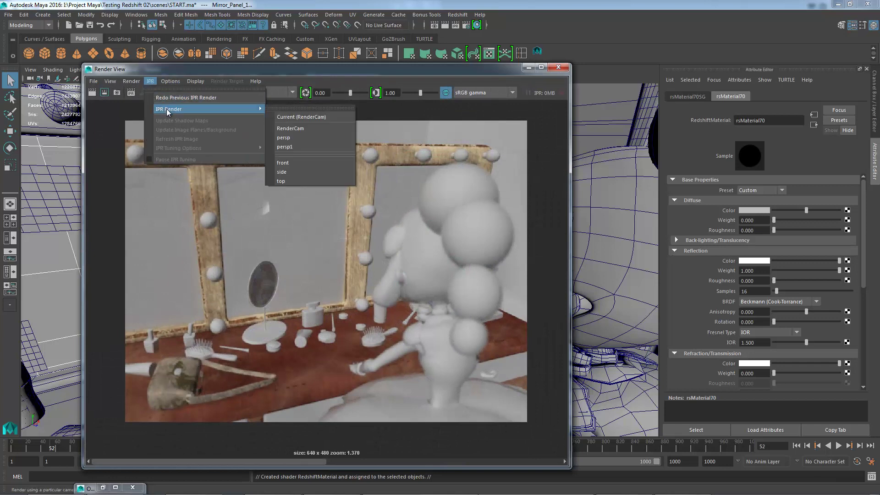
pyautogui.click(319, 128)
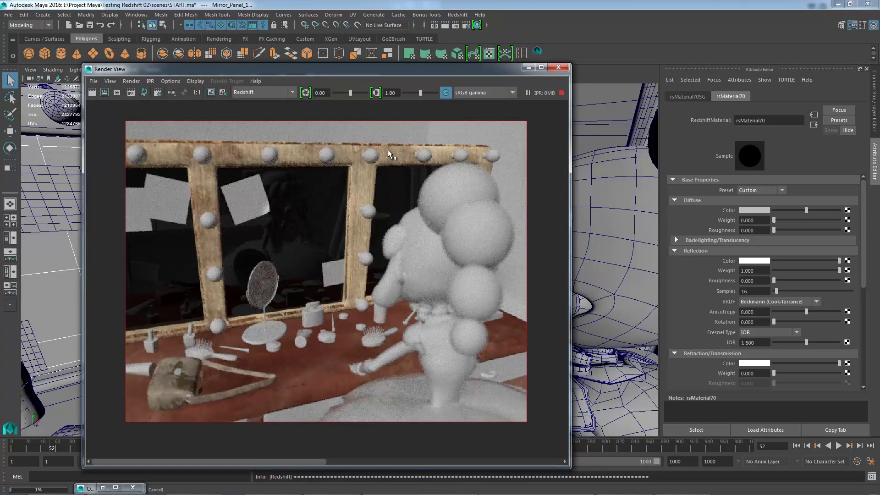
# Step: Set the mirror glass material's Fresnel Type to Metalness and raise its Reflectivity to light grey
pyautogui.moveTo(377, 73); pyautogui.dragTo(384, 50)
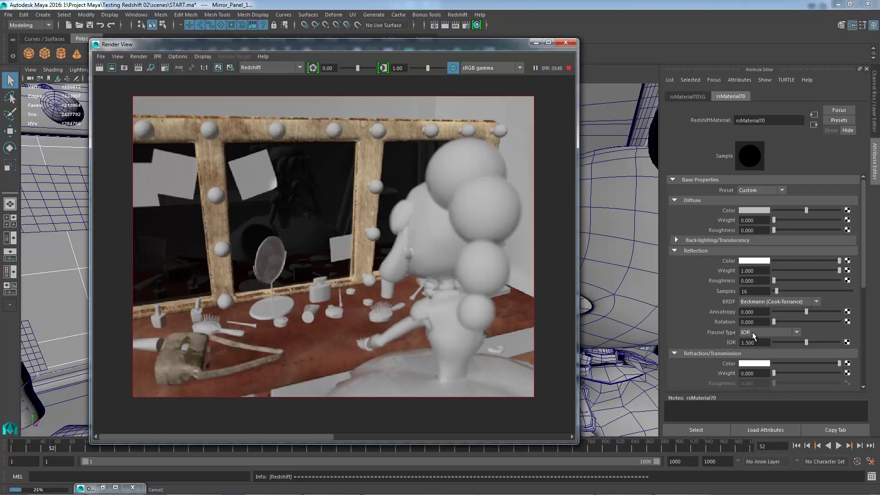
pyautogui.click(754, 334)
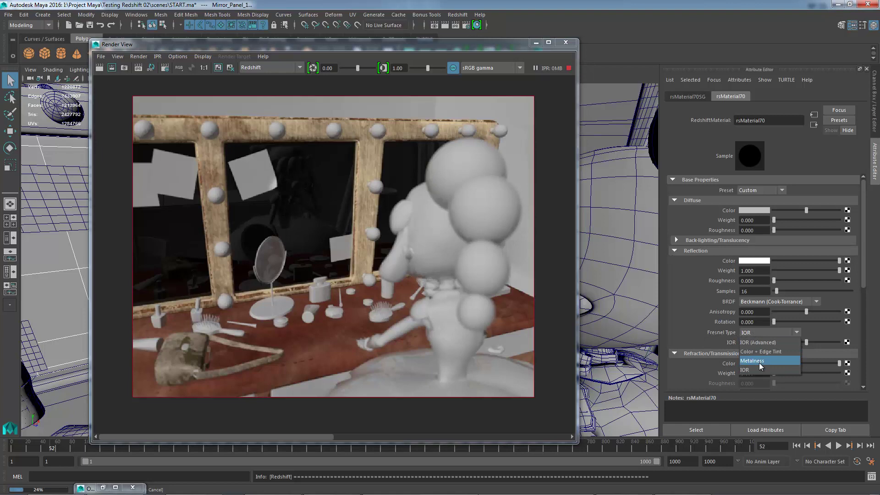
pyautogui.click(759, 362)
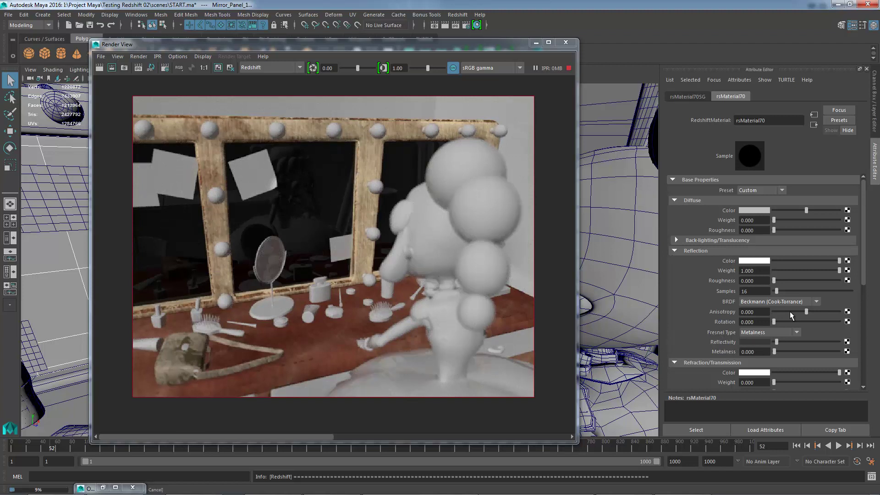
pyautogui.moveTo(780, 342); pyautogui.dragTo(846, 340)
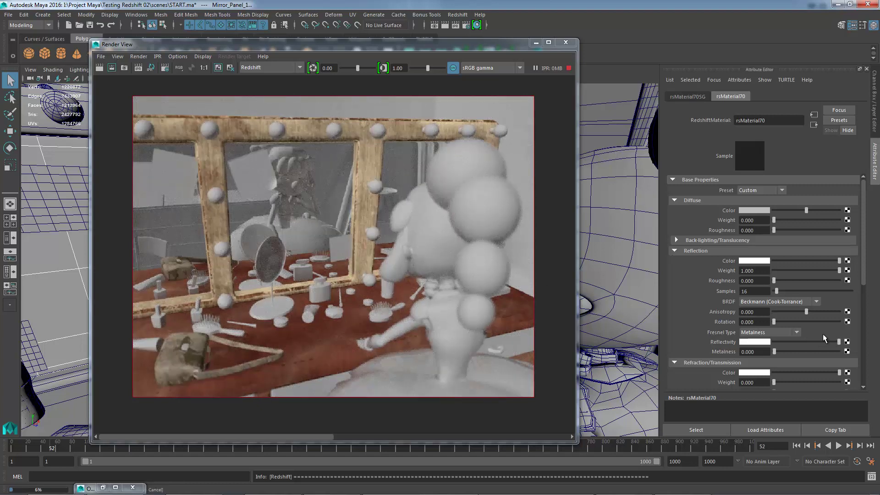
pyautogui.moveTo(839, 342); pyautogui.dragTo(804, 342)
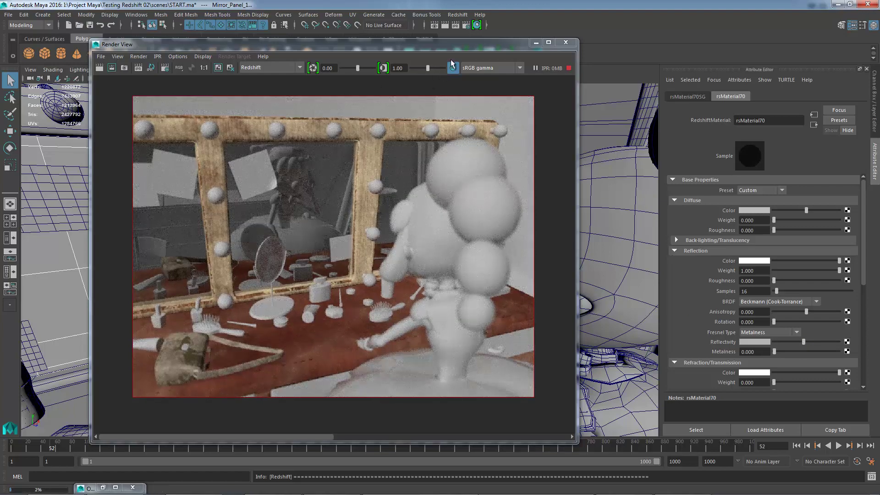
pyautogui.moveTo(453, 45); pyautogui.dragTo(590, 35)
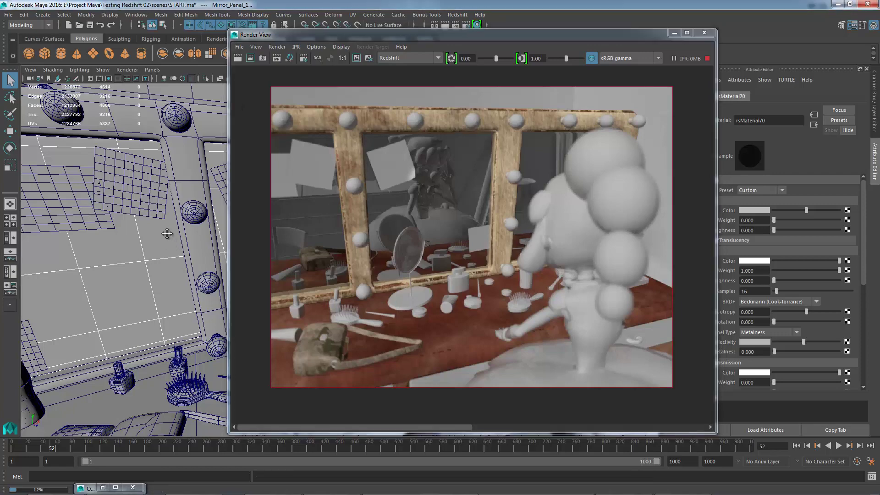
pyautogui.keyDown('alt'); pyautogui.moveTo(156, 242); pyautogui.dragTo(156, 220, button='middle'); pyautogui.keyUp('alt')
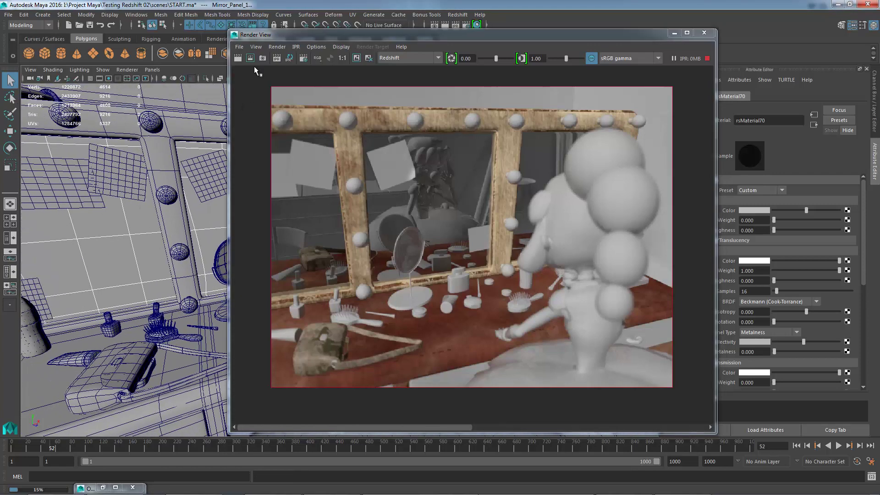
pyautogui.moveTo(286, 40); pyautogui.dragTo(378, 63)
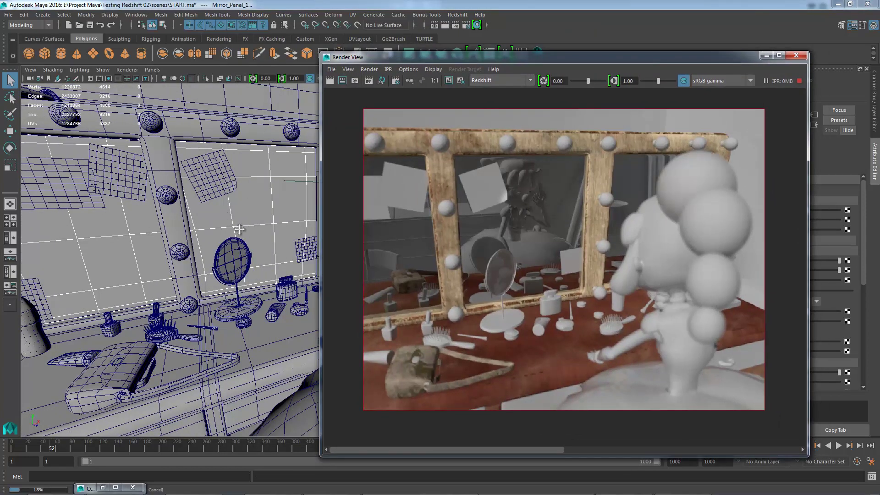
pyautogui.keyDown('alt'); pyautogui.moveTo(234, 225); pyautogui.dragTo(230, 271, button='middle'); pyautogui.keyUp('alt')
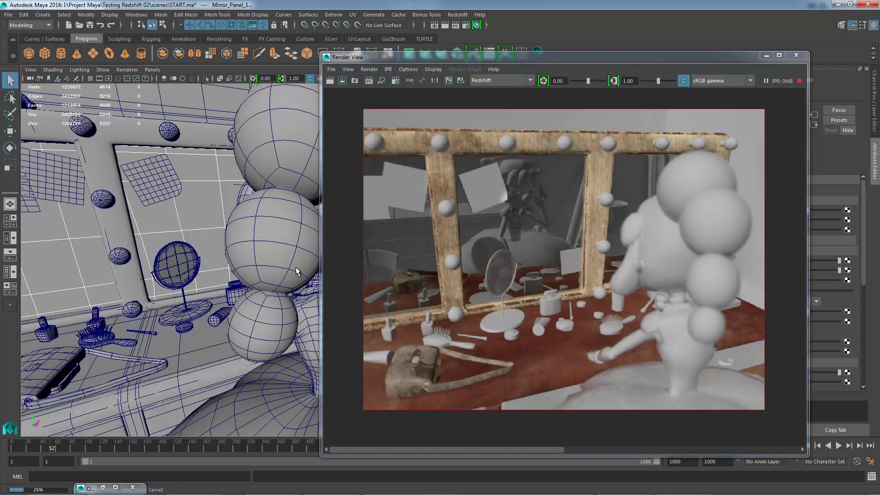
pyautogui.moveTo(312, 61); pyautogui.dragTo(159, 54)
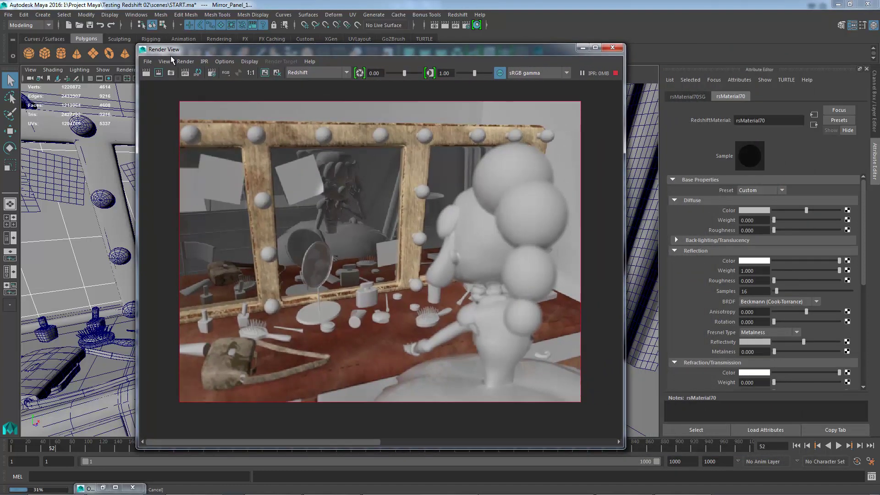